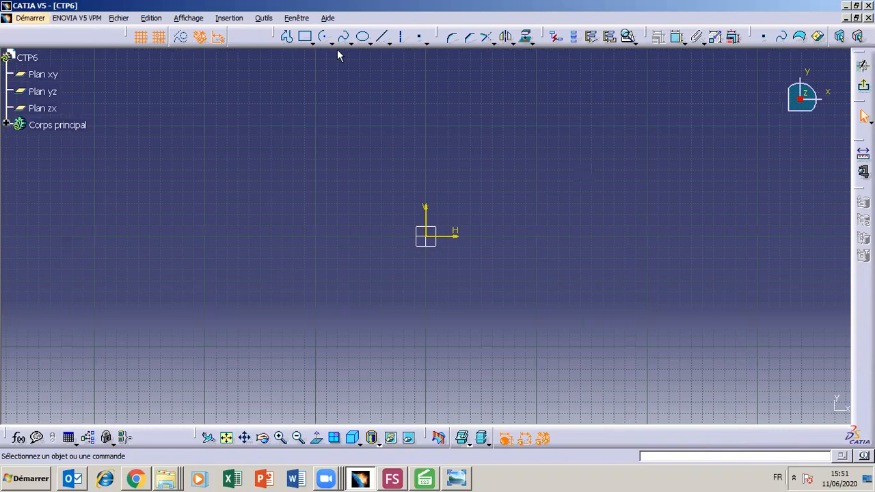
- Draw two concentric circles centred on the sketch origin, about 63 mm and 82 mm in diameter
click(329, 43)
click(343, 58)
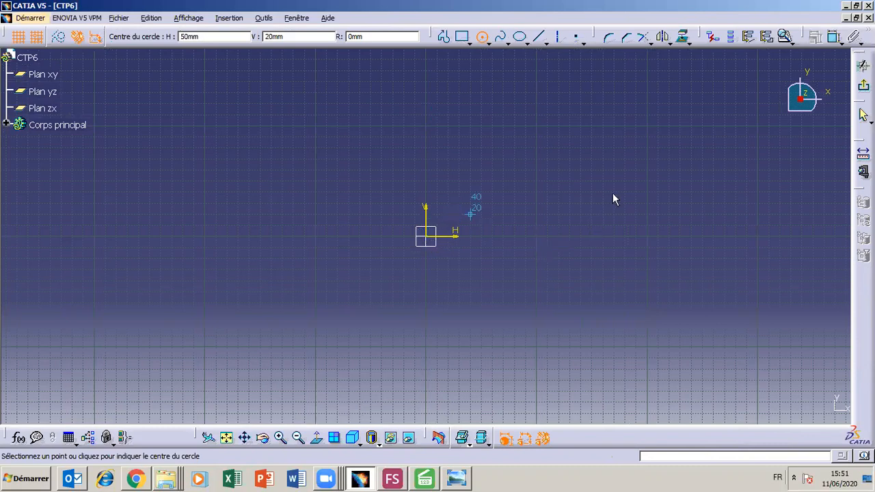
click(431, 240)
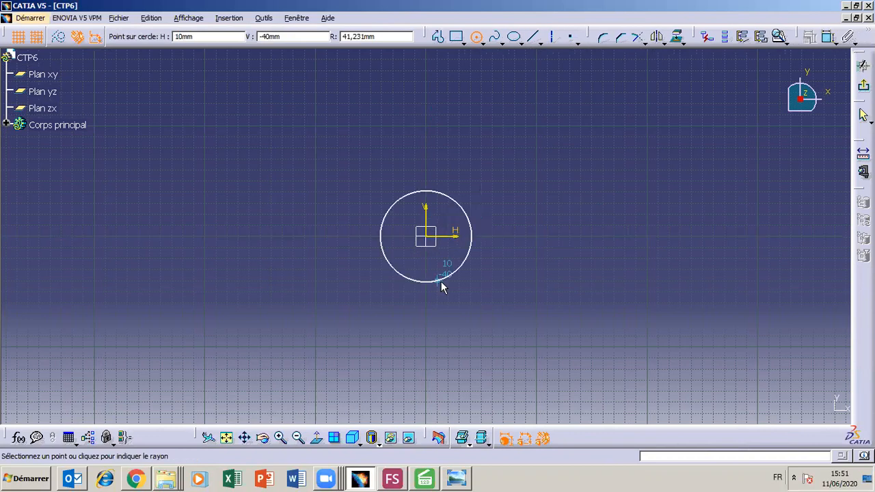
key(Return)
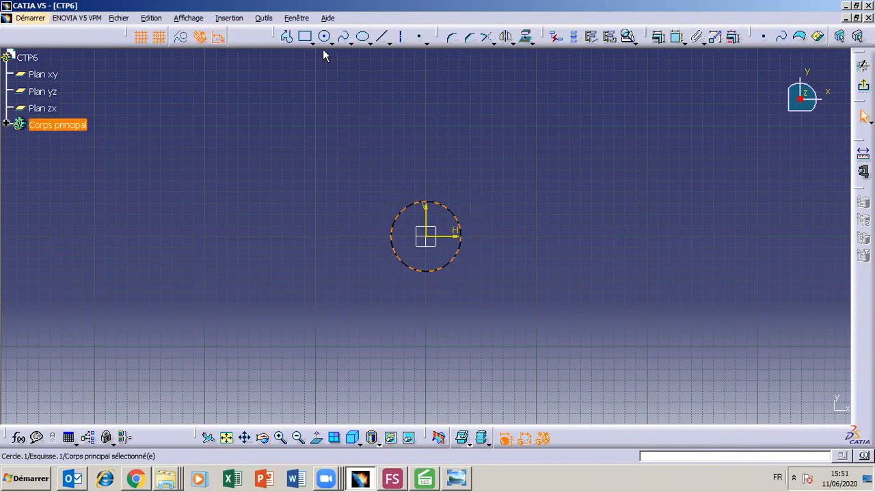
click(429, 238)
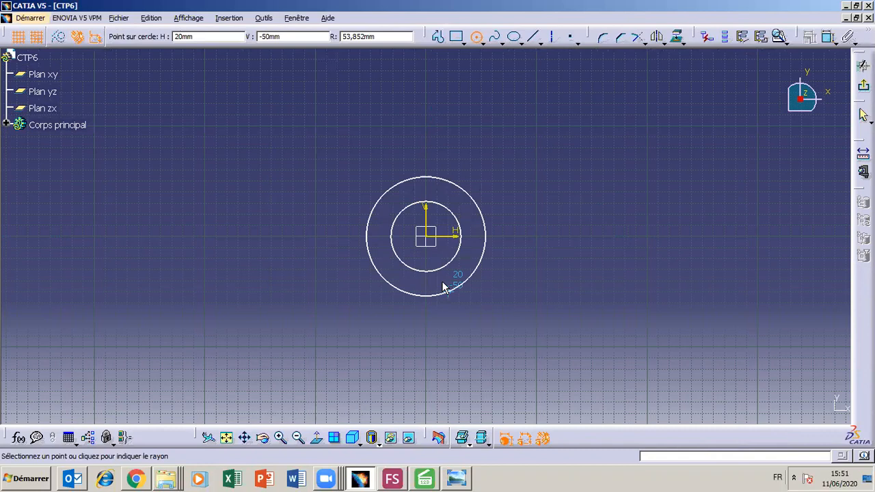
click(442, 283)
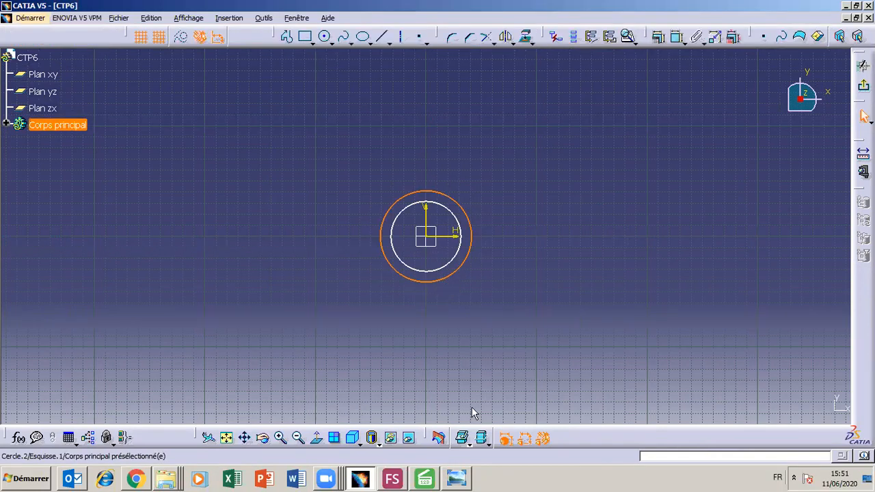
- Check the TP6 reference drawing in the photo viewer, and sketch a small circle on the vertical axis below the concentric circles
click(458, 481)
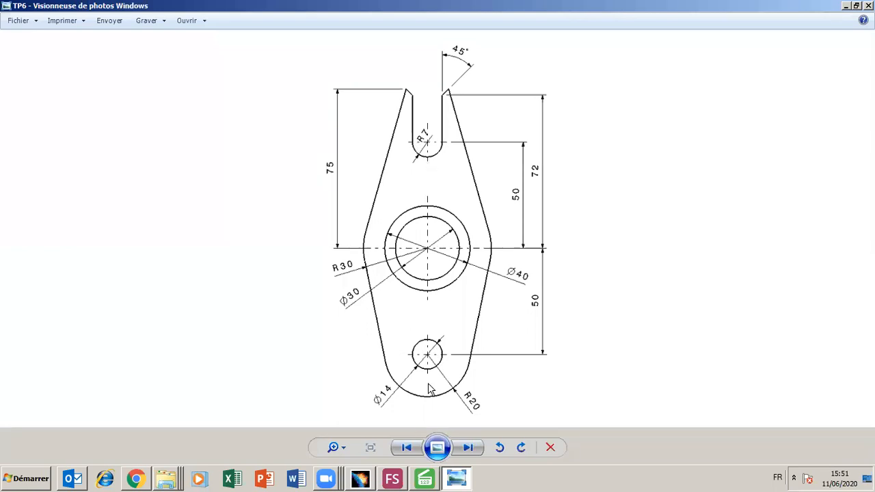
click(462, 481)
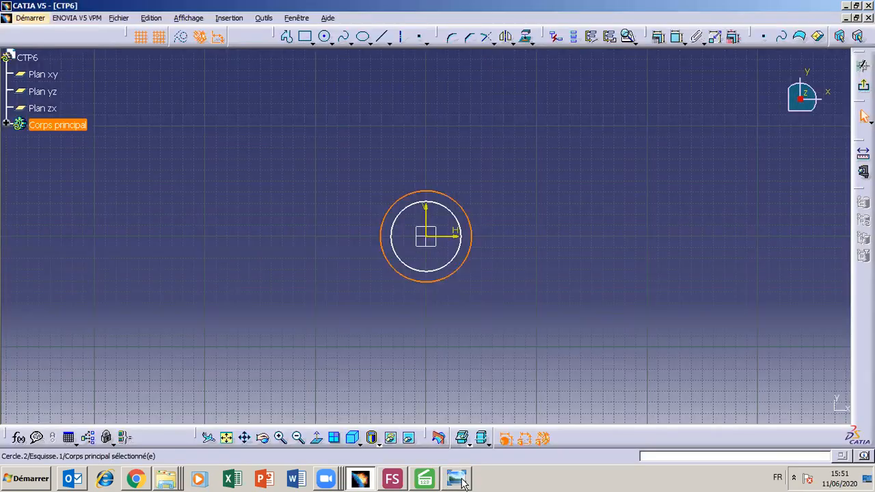
click(298, 439)
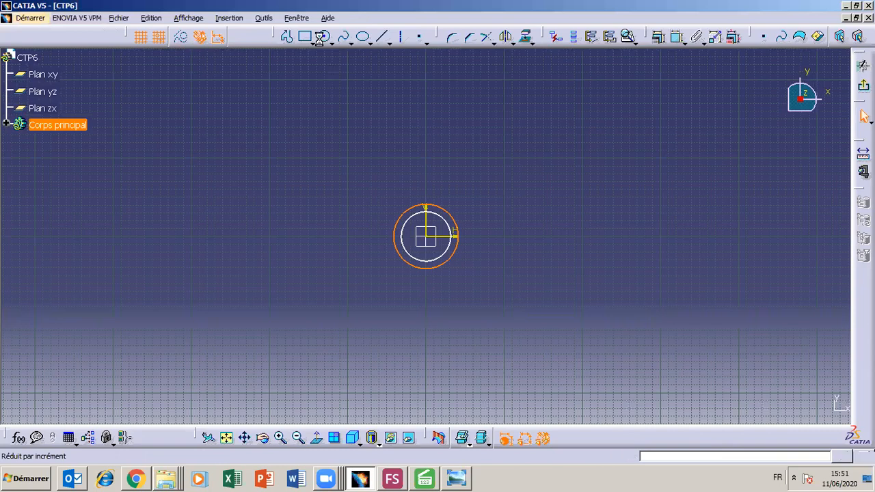
click(425, 369)
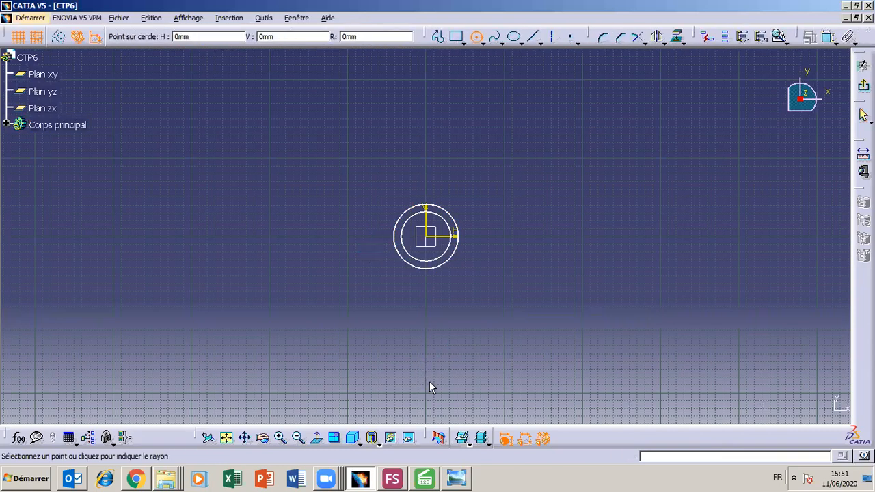
click(430, 383)
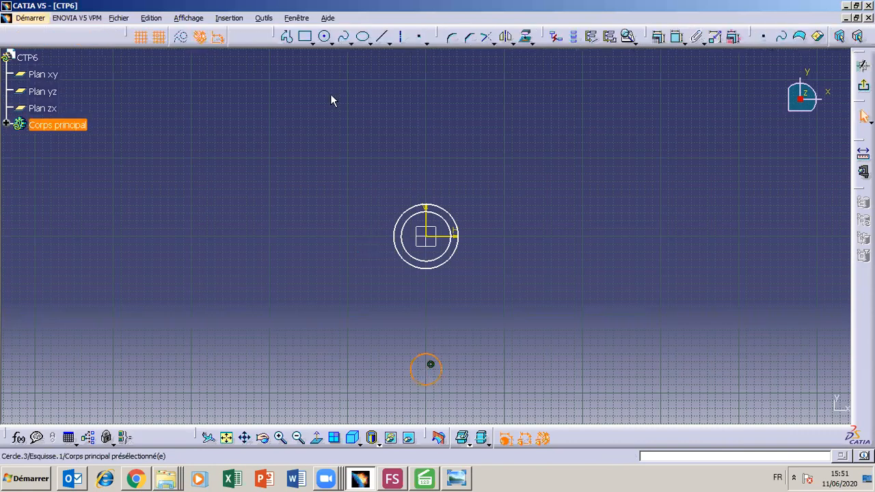
click(327, 37)
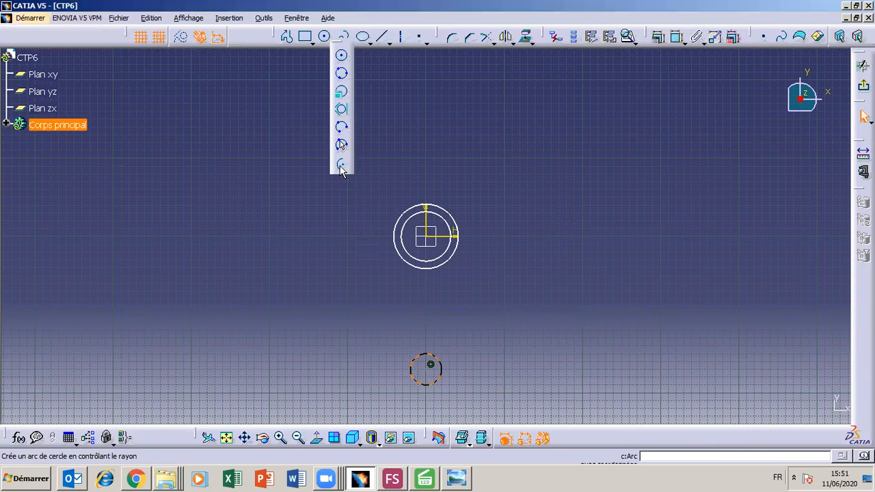
click(341, 165)
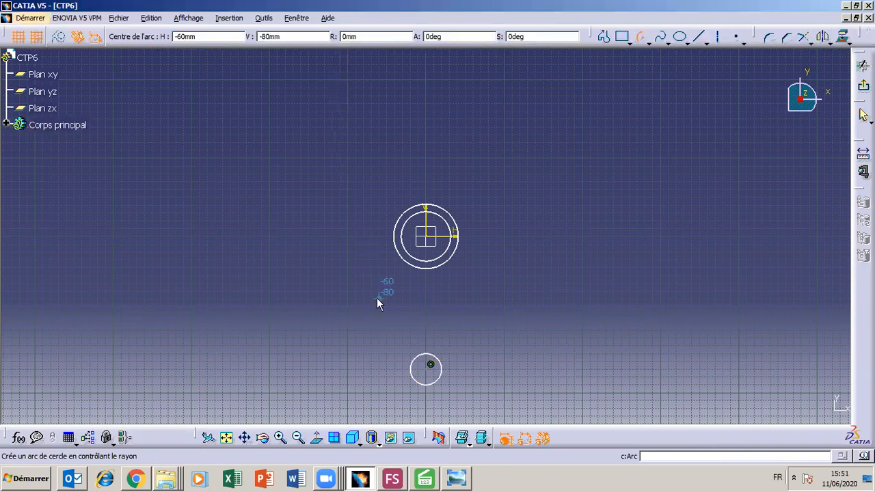
click(385, 368)
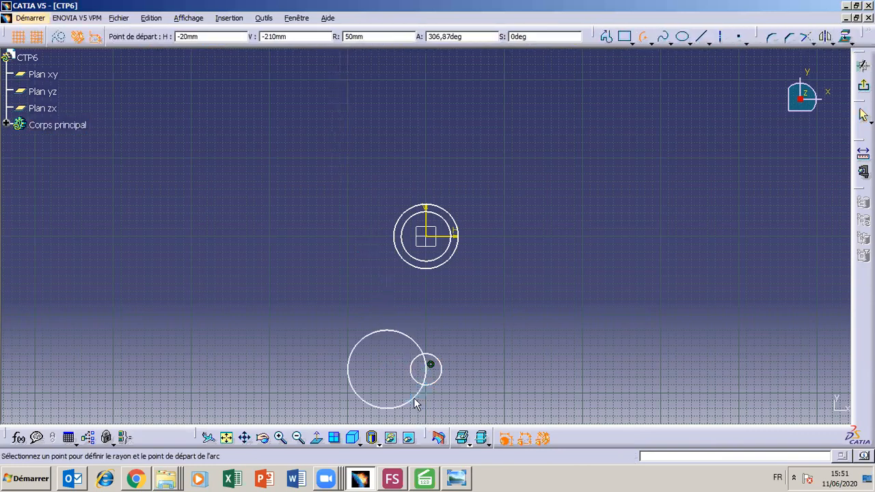
key(Escape)
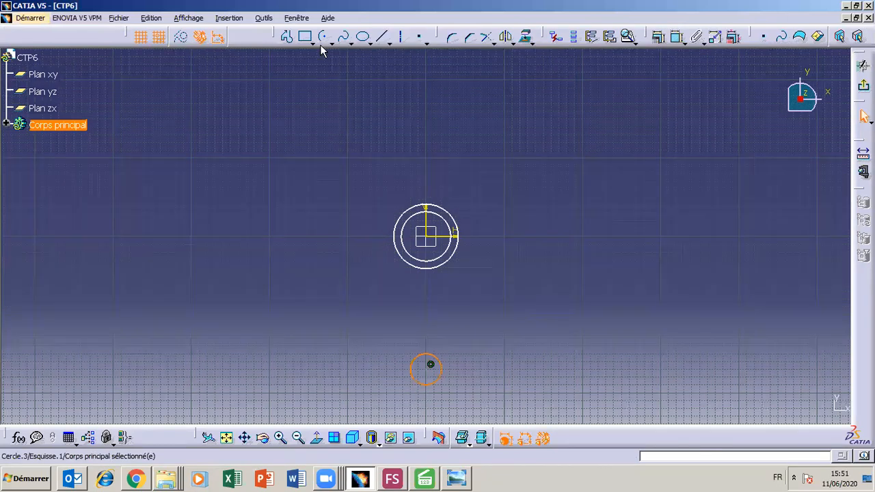
- Draw a lower semicircular arc of about 40 mm radius, concentric with the small bottom circle
click(323, 36)
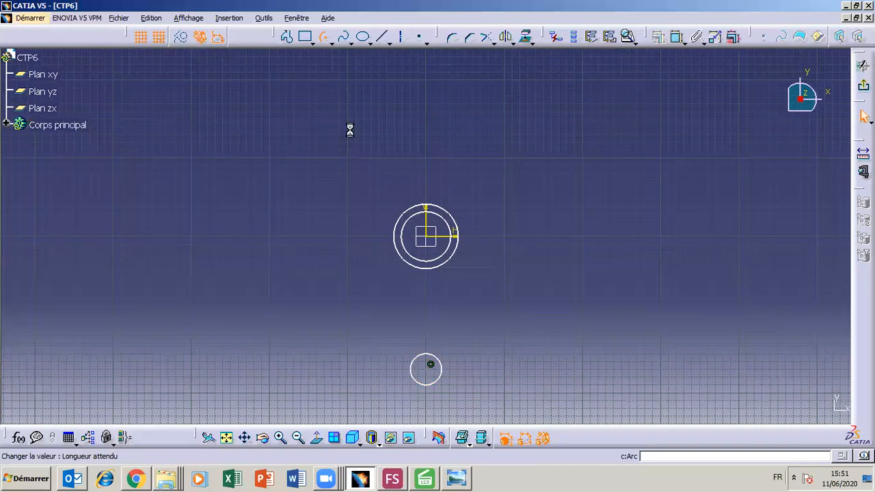
click(430, 365)
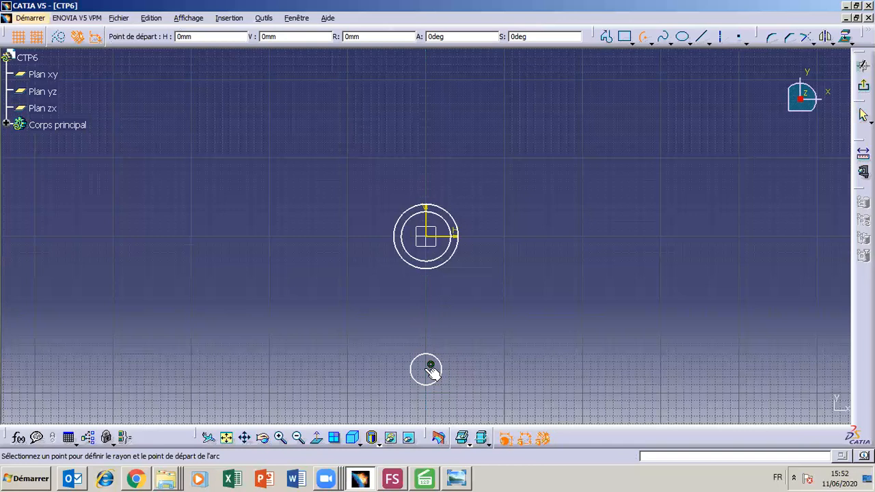
click(395, 369)
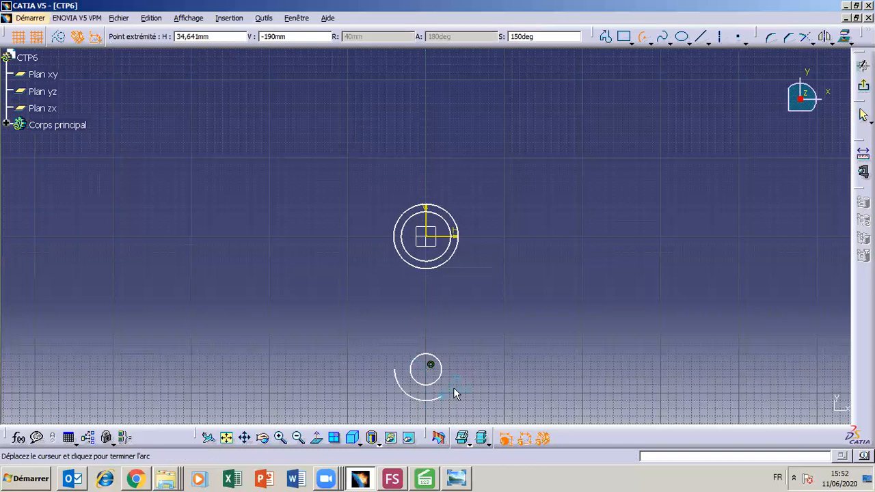
click(461, 373)
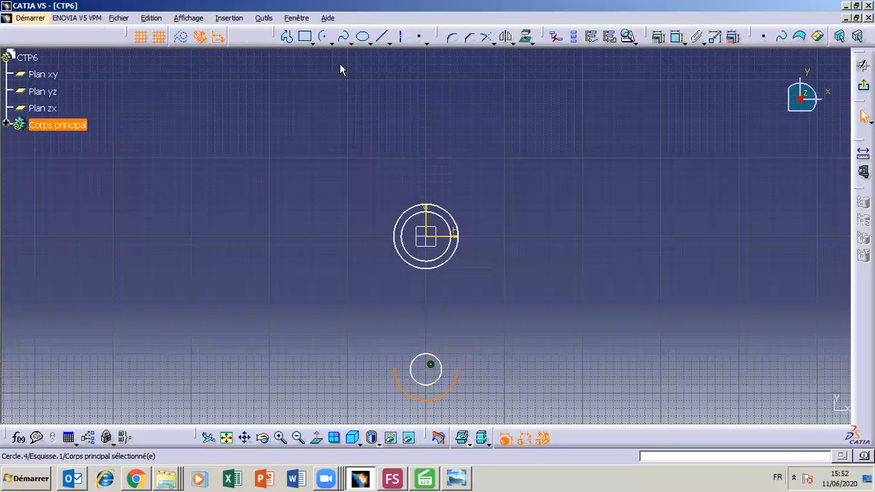
- Draw a 180° arc opening upward, about 20 mm in radius, on the vertical axis about 170 mm above the origin
click(324, 37)
click(425, 101)
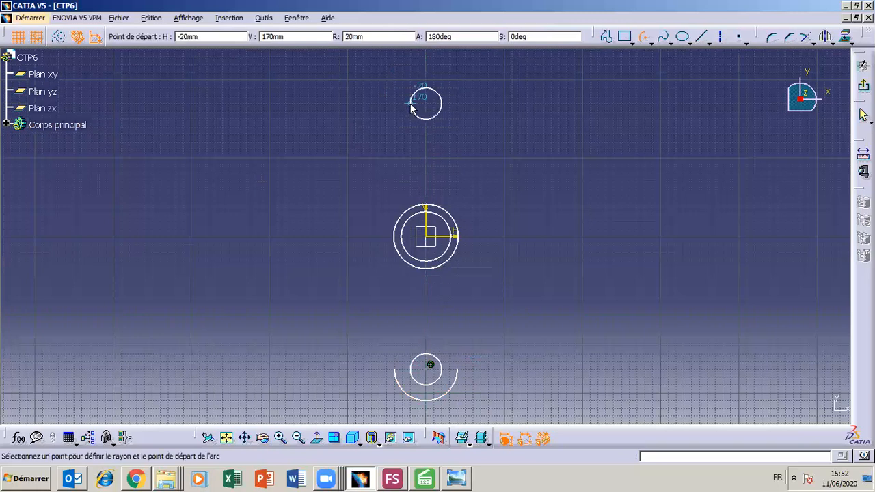
click(412, 104)
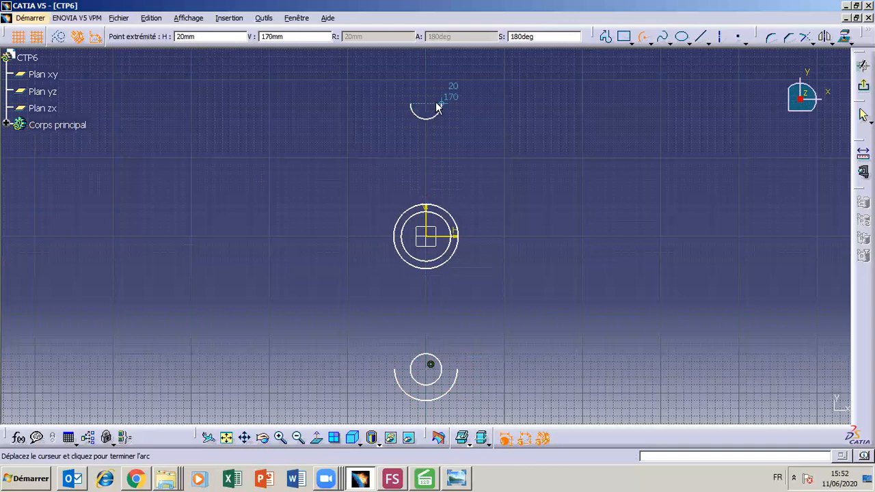
click(438, 105)
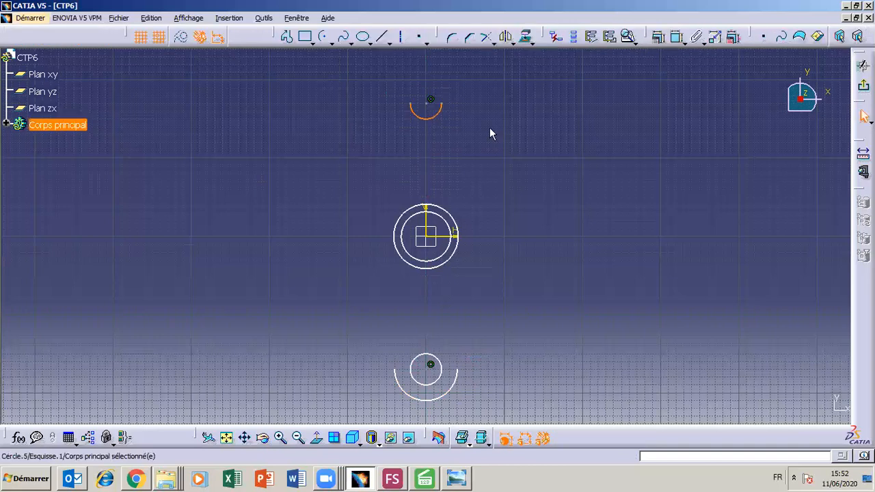
- Consult the TP6 reference drawing and constrain the inner circle at the origin to a 30 mm diameter
click(458, 482)
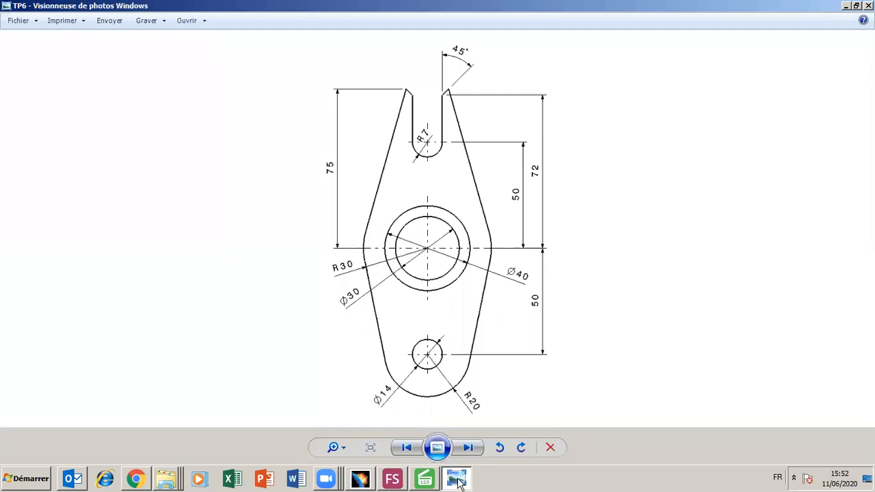
mouse_move(458, 481)
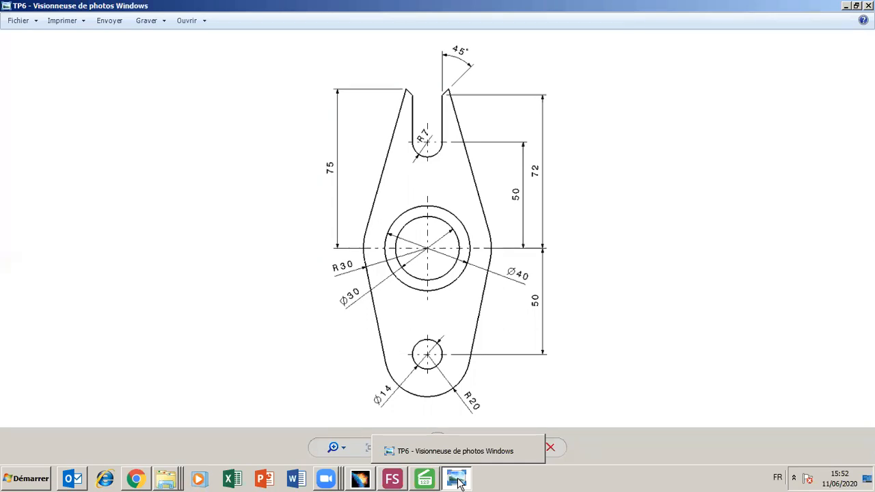
key(alt+Tab)
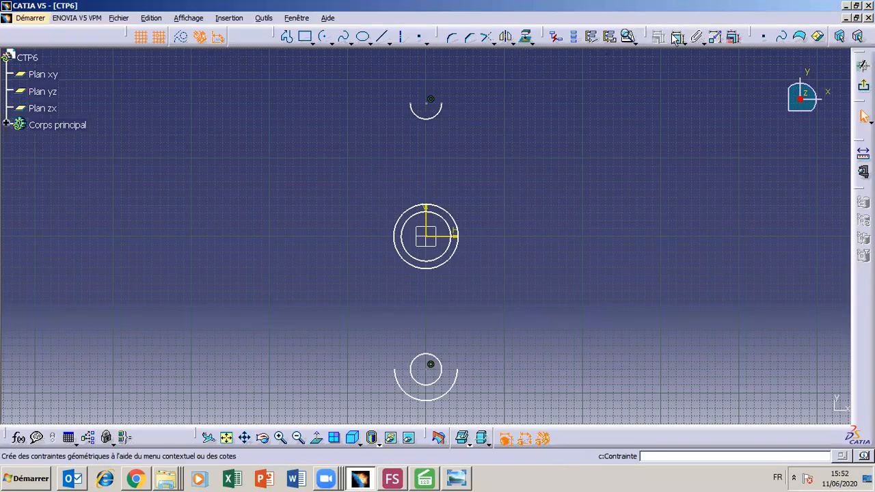
click(424, 262)
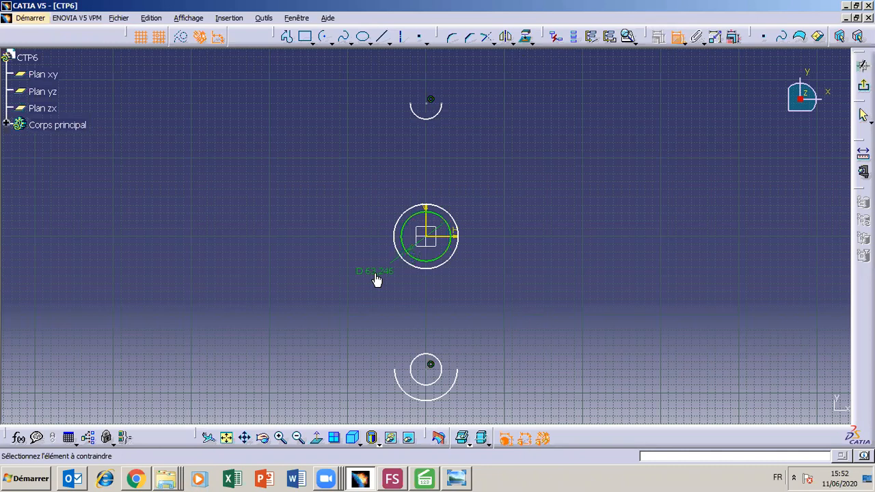
double_click(375, 278)
text(30)
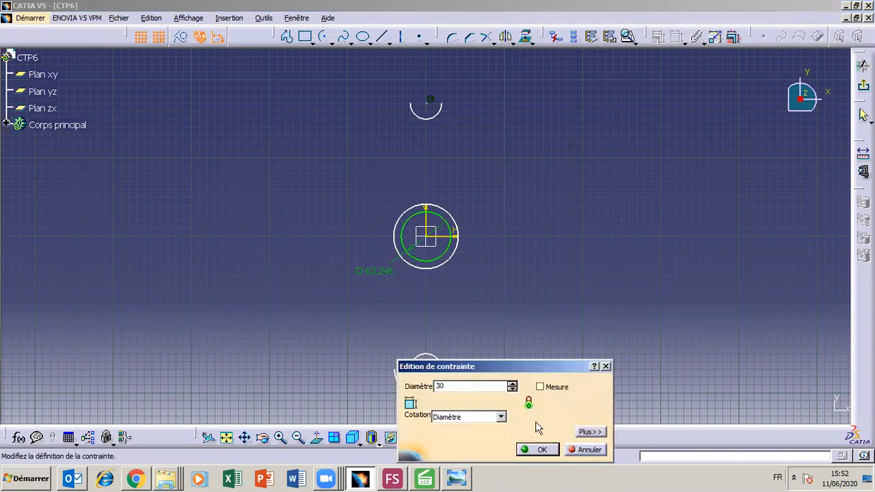
click(539, 449)
- Check the TP6 reference drawing again and constrain the outer circle at the origin to a 40 mm diameter
click(458, 478)
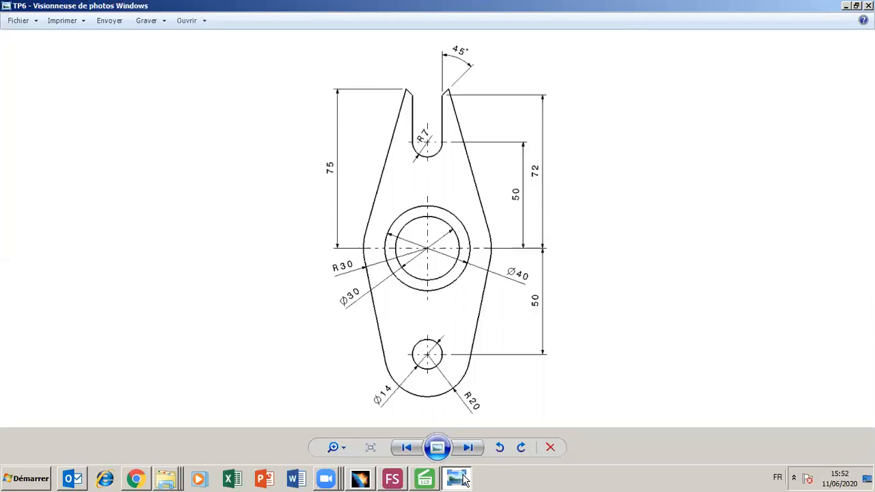
key(alt+Tab)
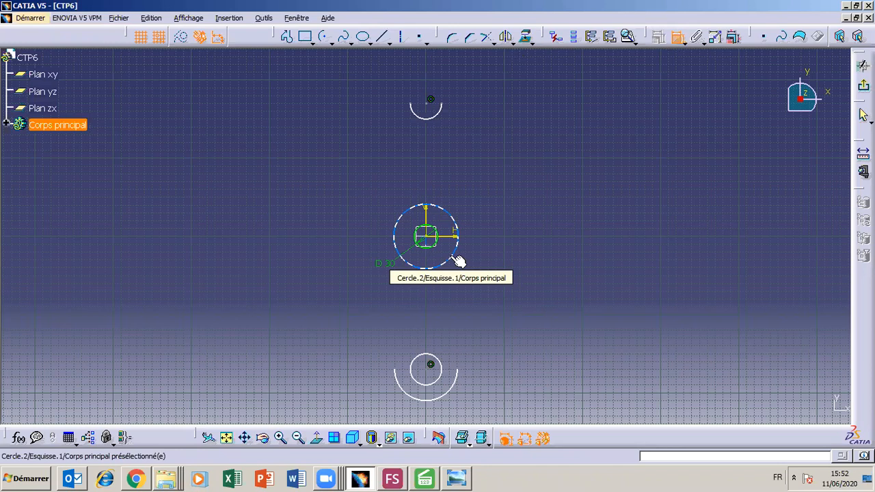
click(448, 254)
click(516, 289)
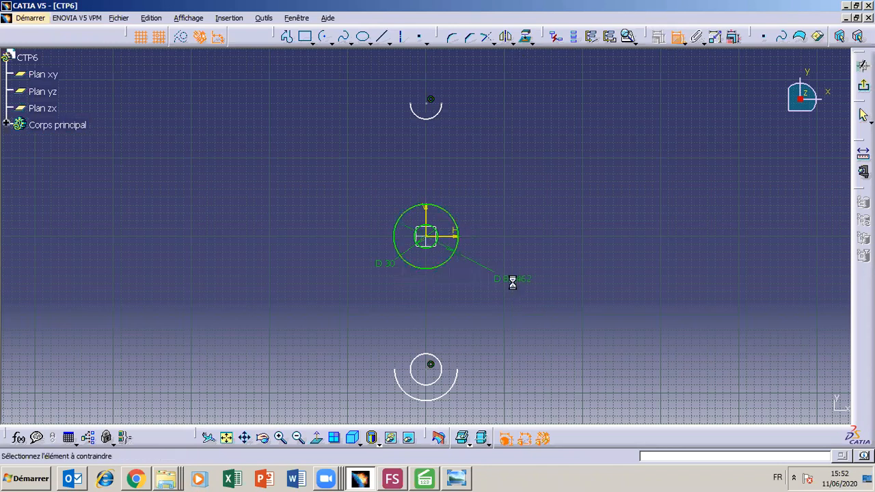
double_click(516, 287)
text(40)
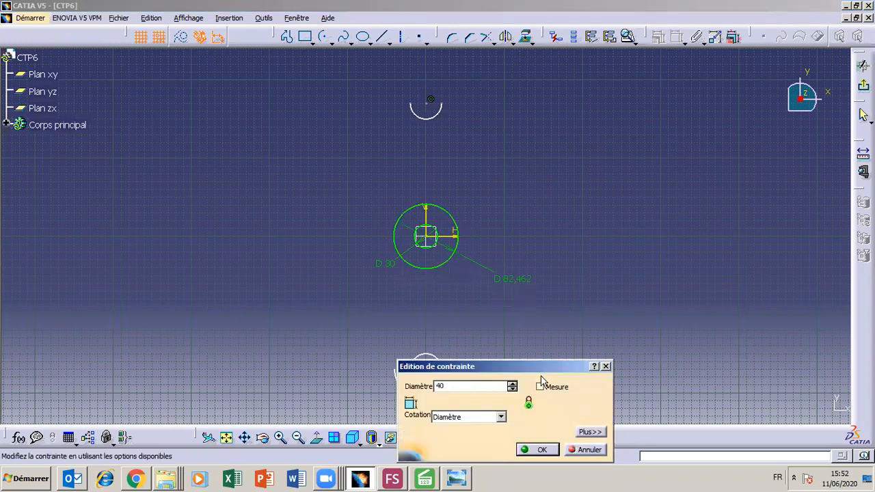
click(542, 450)
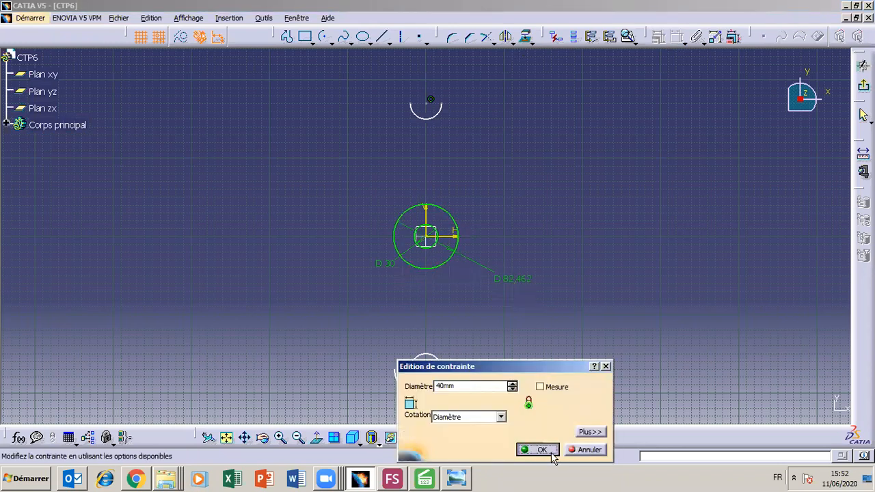
- Look at the TP6 reference drawing and constrain the small bottom circle to a 20 mm diameter
click(457, 478)
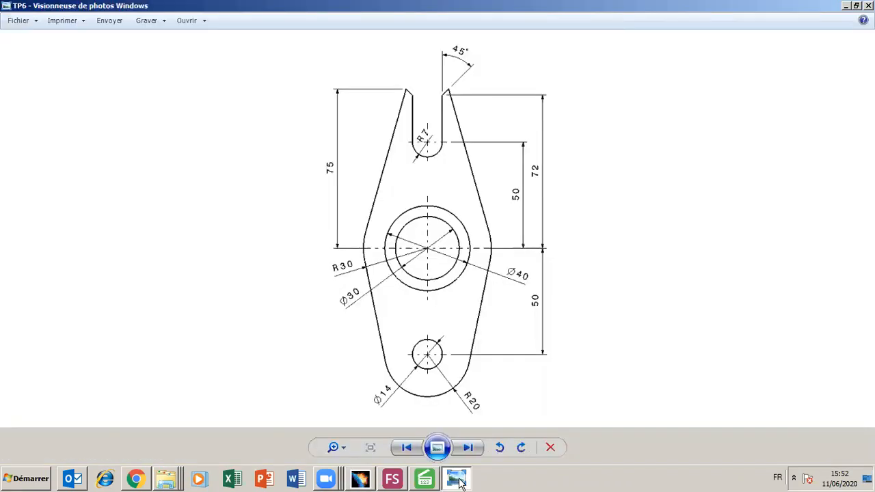
click(457, 478)
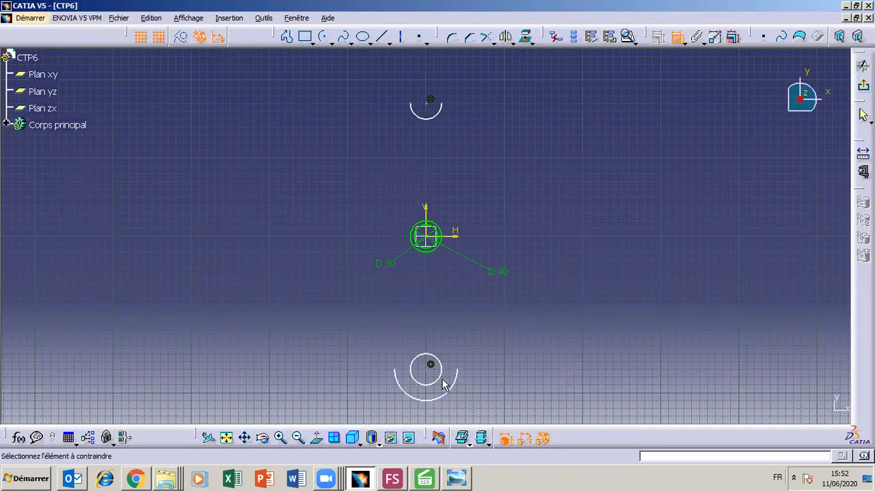
click(456, 408)
click(476, 415)
double_click(476, 416)
text(2)
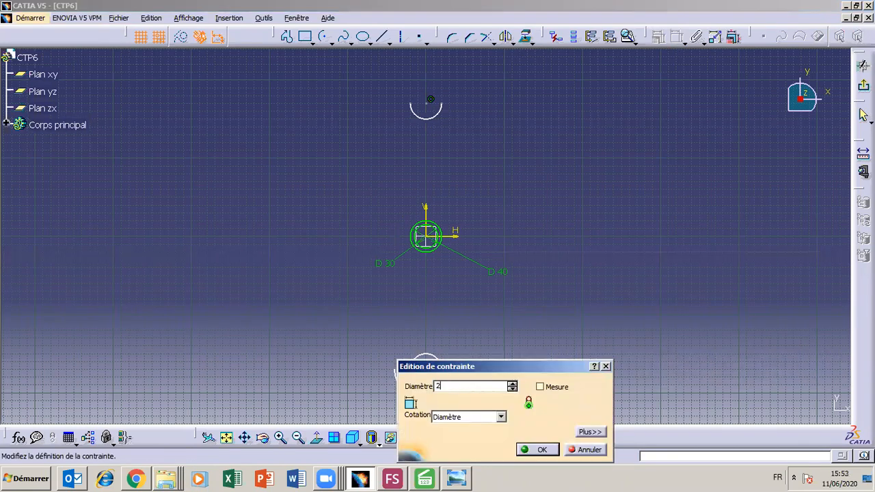
text(0)
click(540, 450)
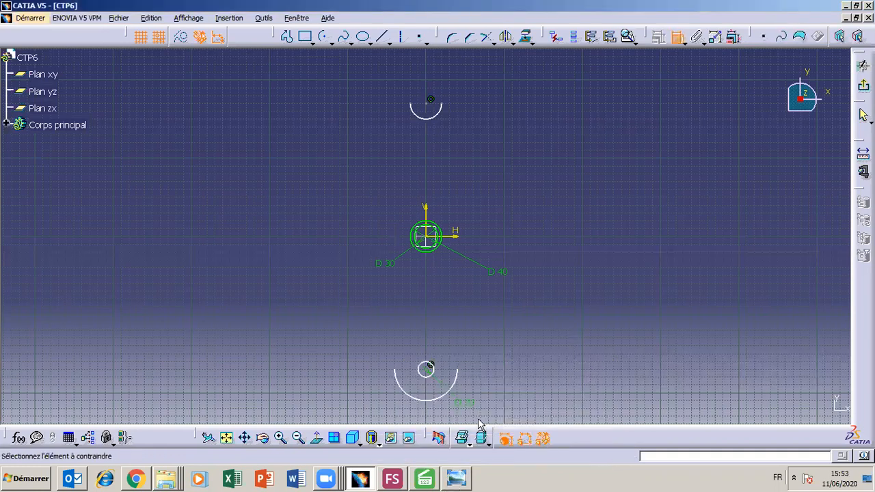
- Check the TP6 reference drawing and set the small bottom circle's diameter to 14 mm
click(457, 480)
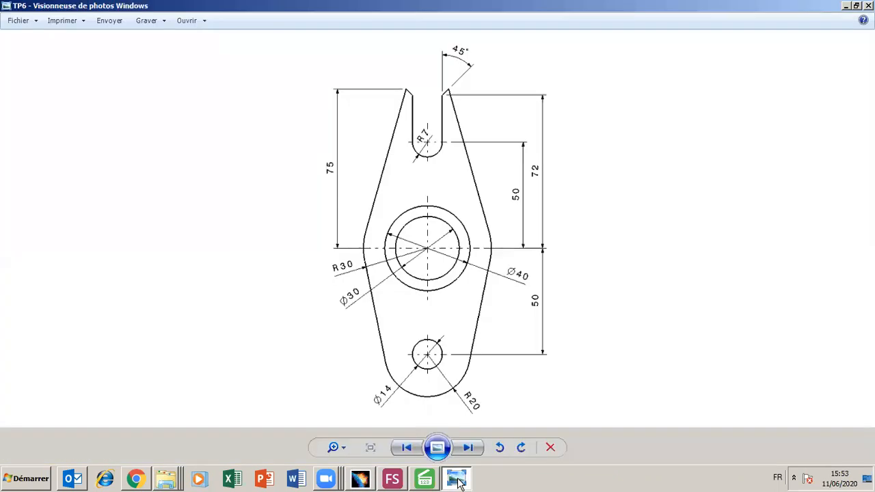
click(457, 479)
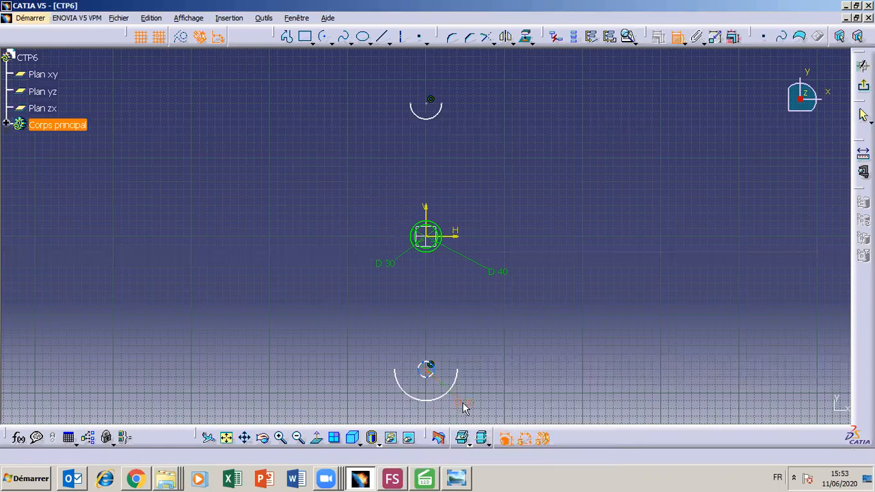
double_click(463, 404)
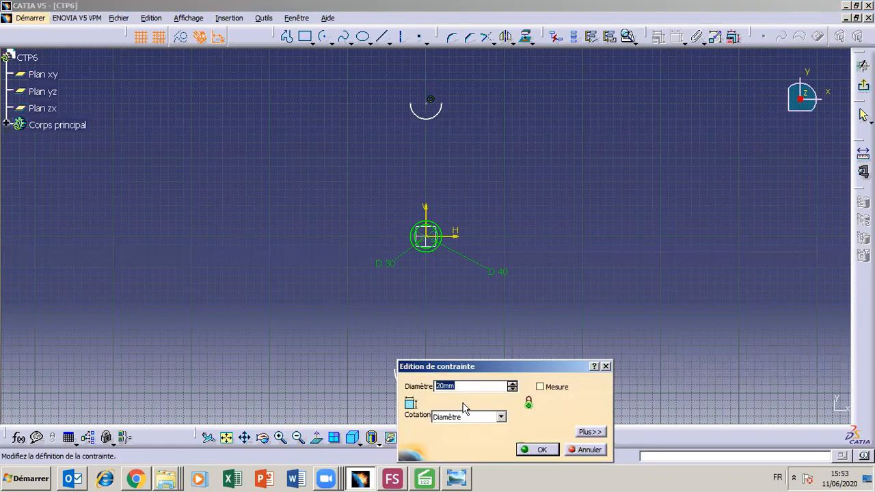
text(14)
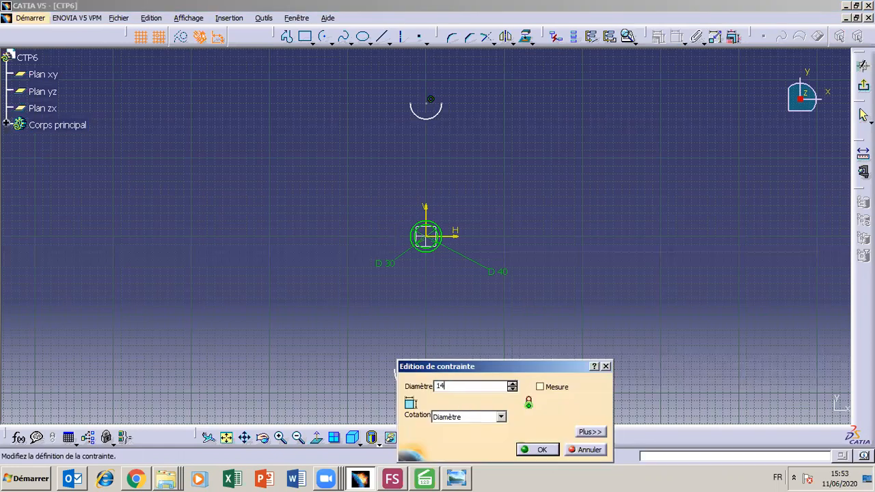
click(540, 450)
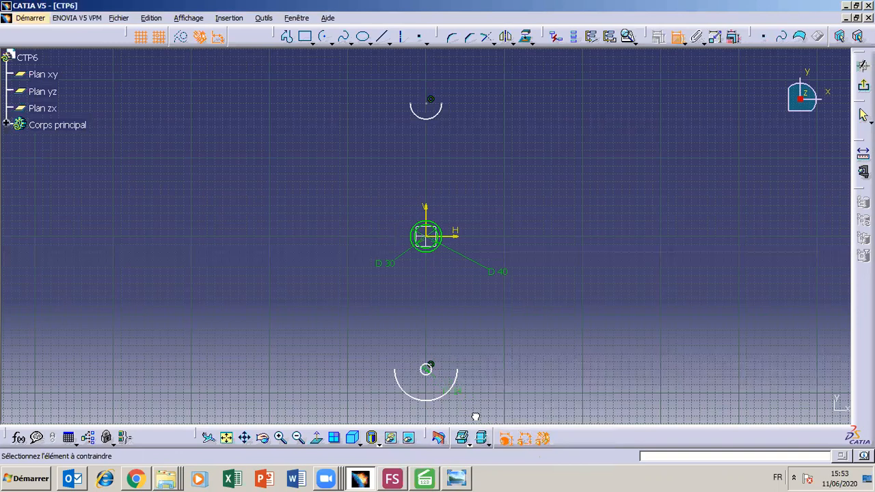
- Consult the TP6 reference drawing and set the bottom arc's radius to 20 mm
click(452, 482)
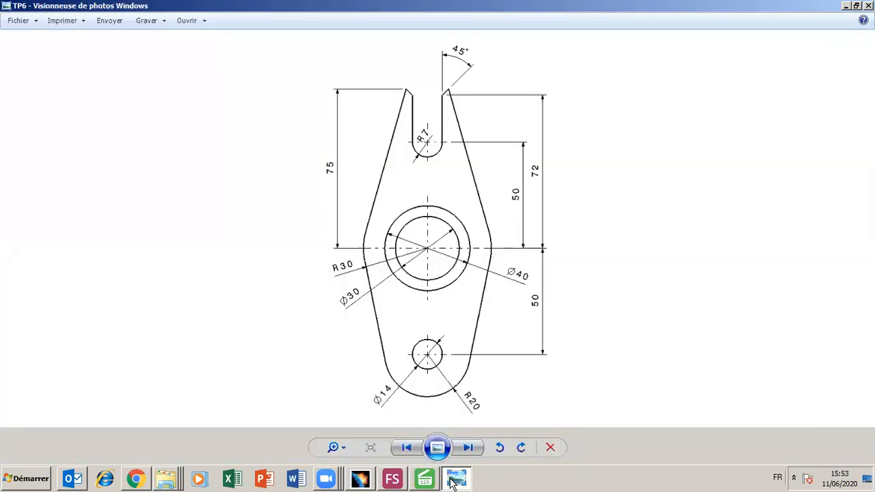
click(452, 481)
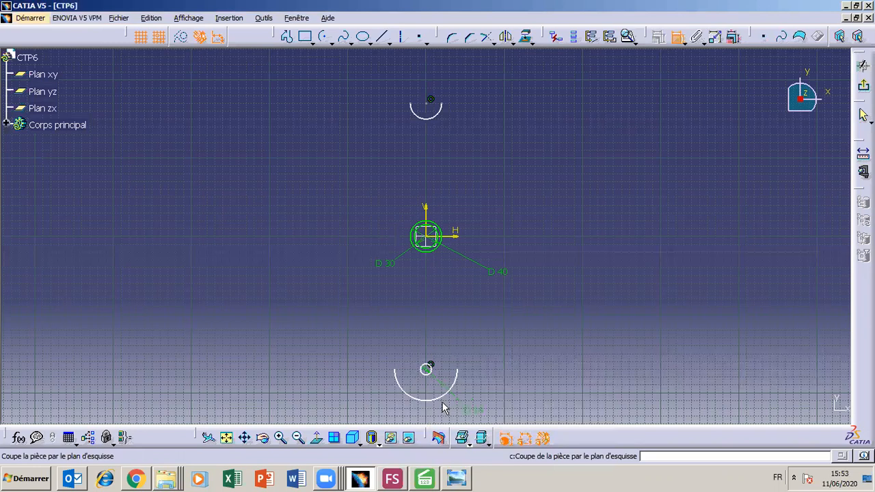
double_click(393, 414)
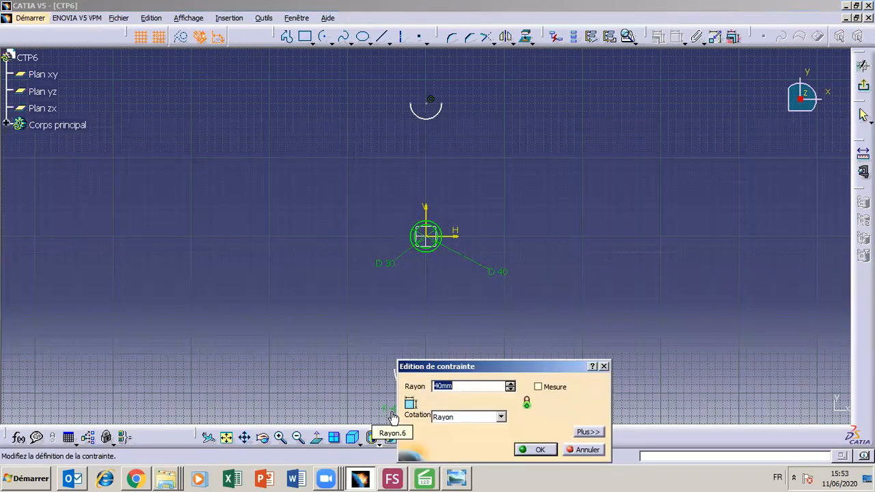
text(20)
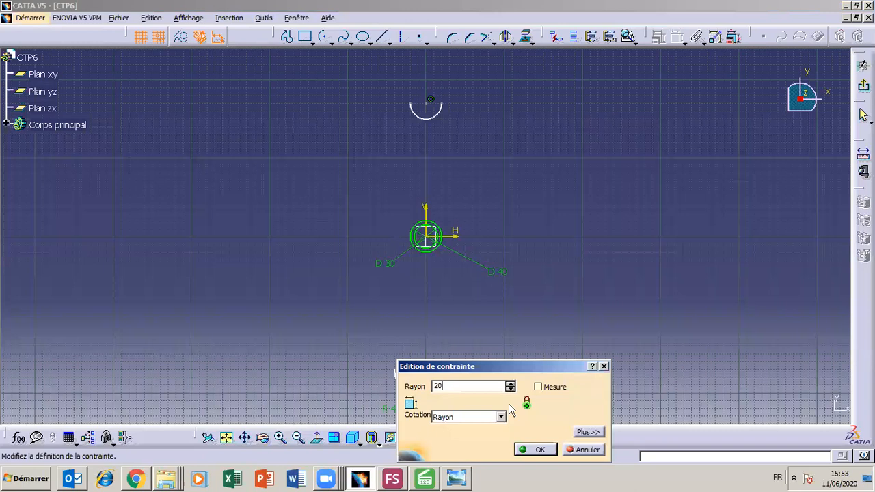
click(535, 452)
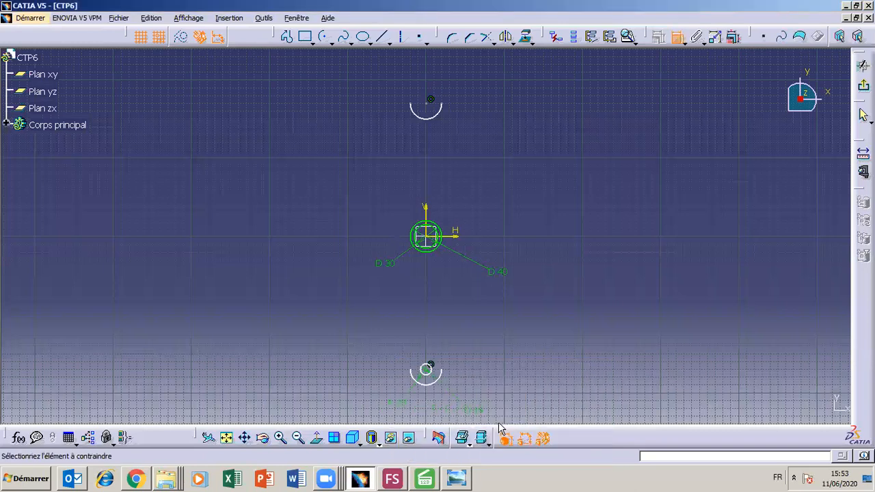
- Review the TP6 reference drawing and dimension the vertical distance between the origin and the small bottom circle's centre
click(457, 478)
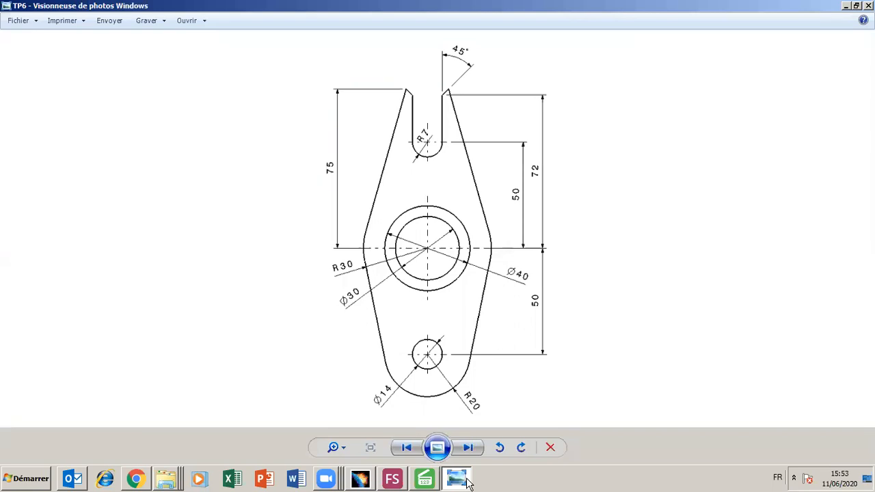
click(468, 482)
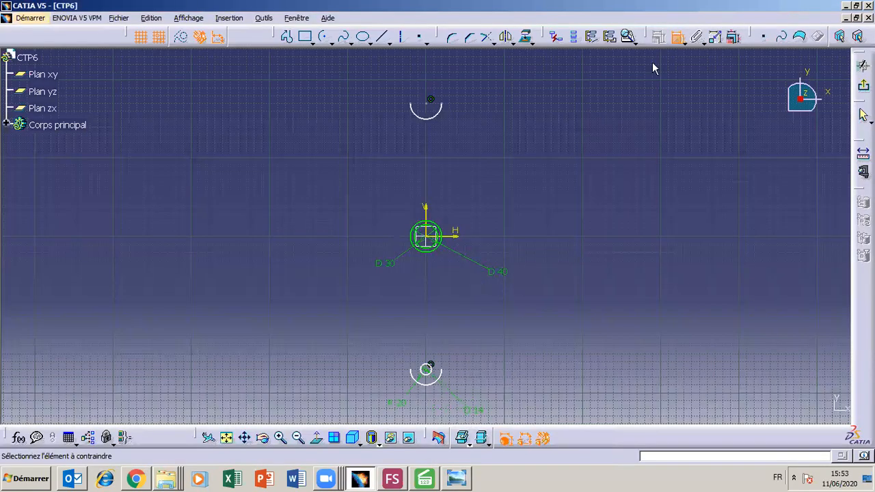
click(281, 438)
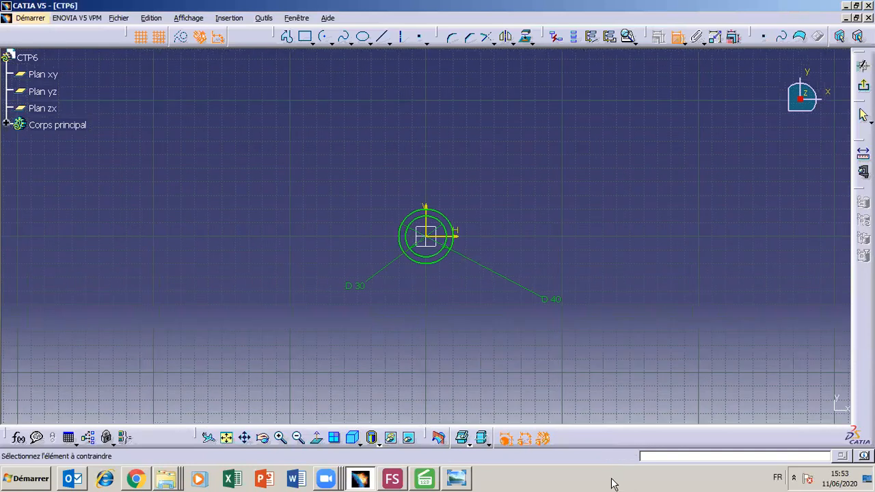
click(453, 478)
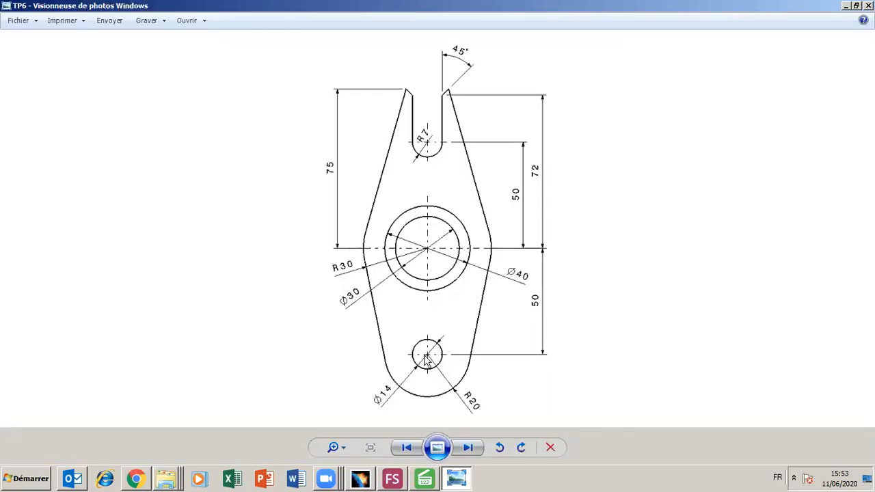
click(457, 479)
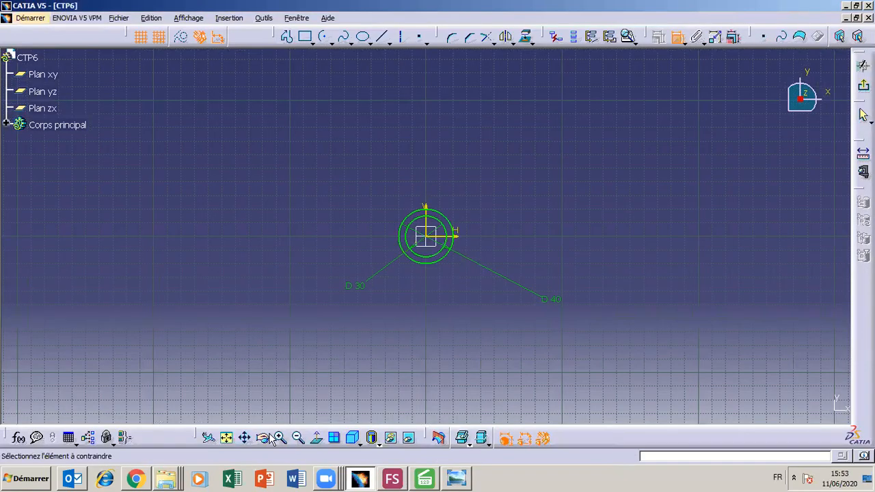
click(244, 438)
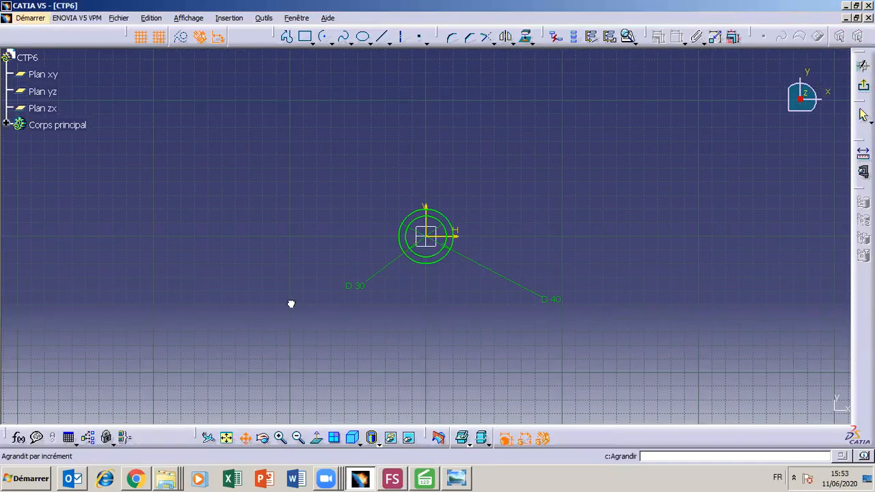
drag(310, 389, 294, 274)
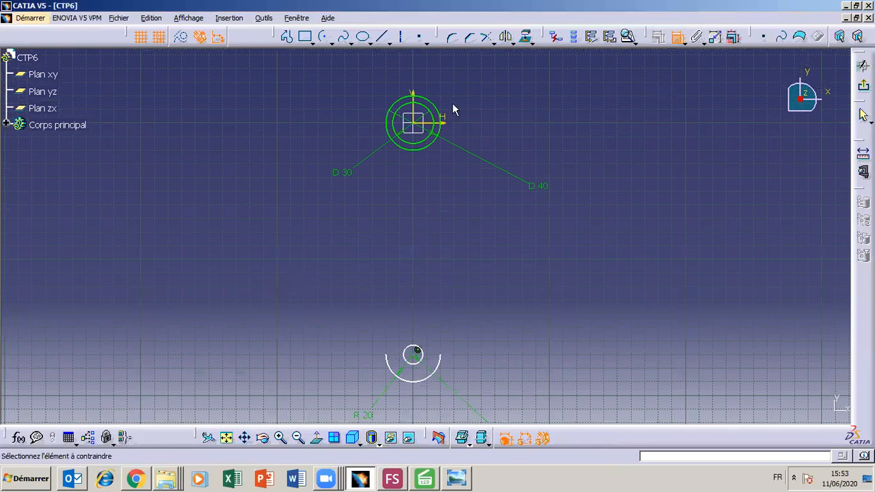
click(418, 127)
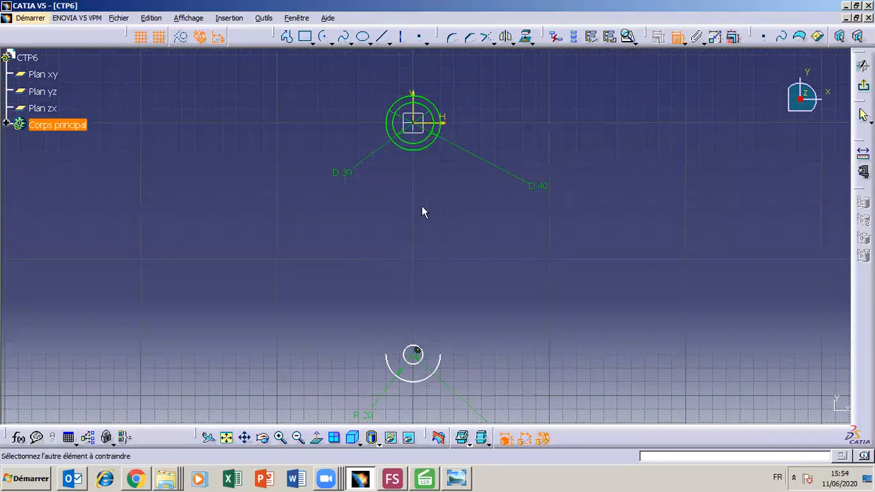
click(415, 355)
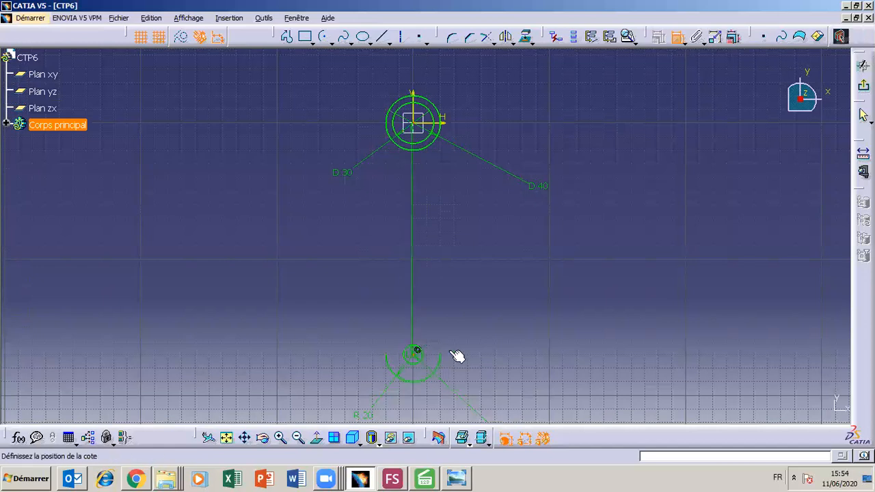
click(591, 299)
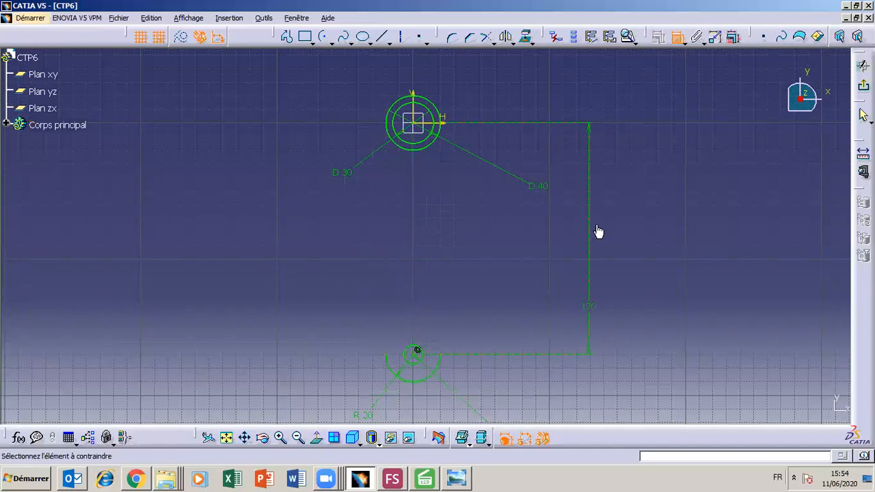
- Set the vertical distance between the origin and the bottom circle's centre to 50 mm
double_click(595, 228)
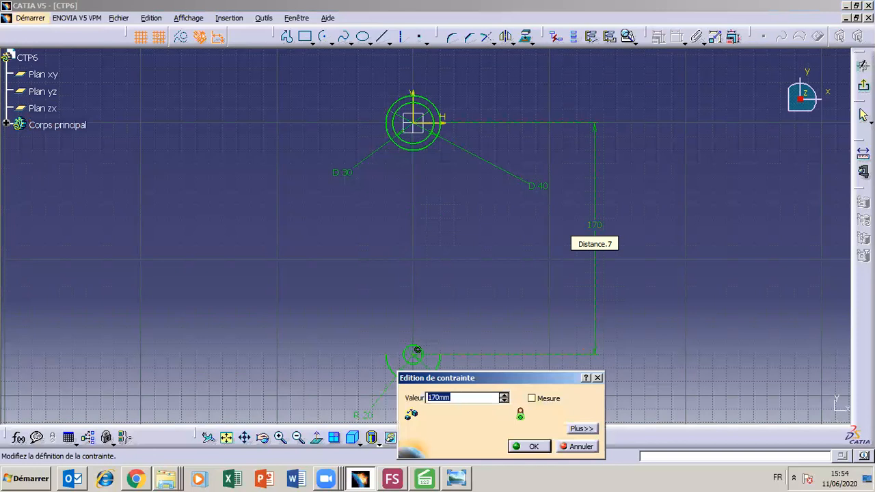
text(50)
key(Return)
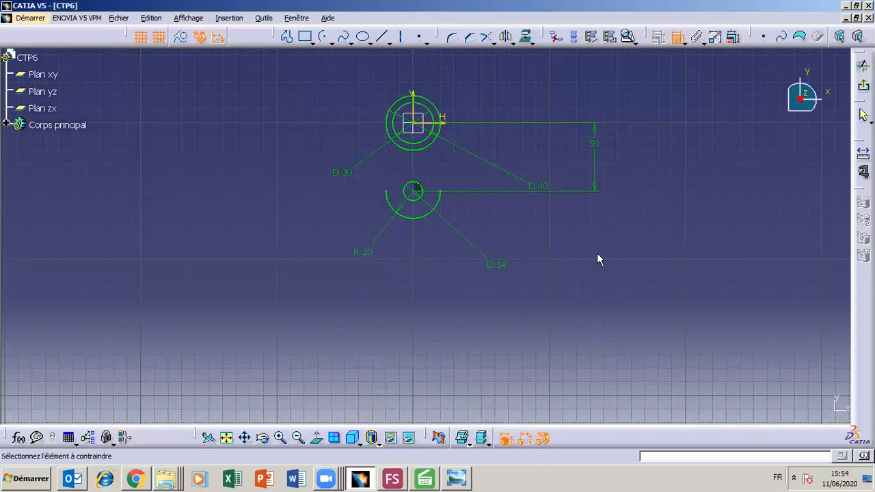
- Look at the TP6 reference drawing and dimension the vertical distance from the horizontal axis to the upper arc's centre
click(457, 478)
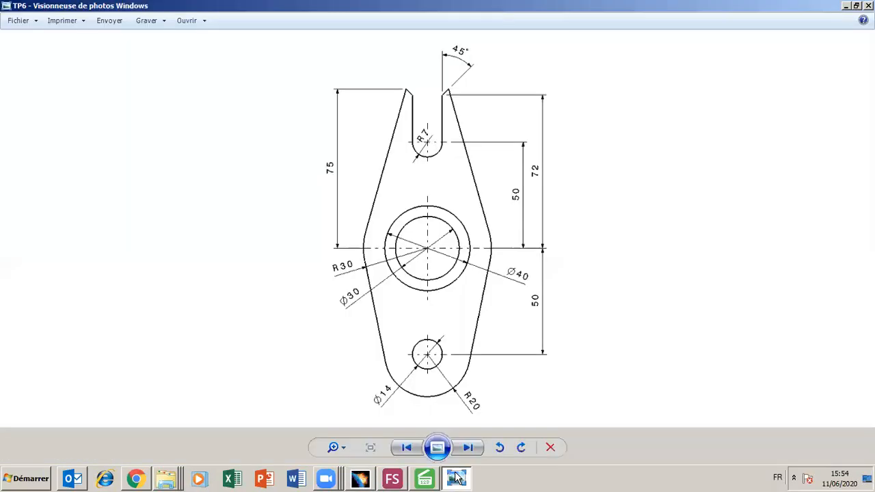
click(456, 478)
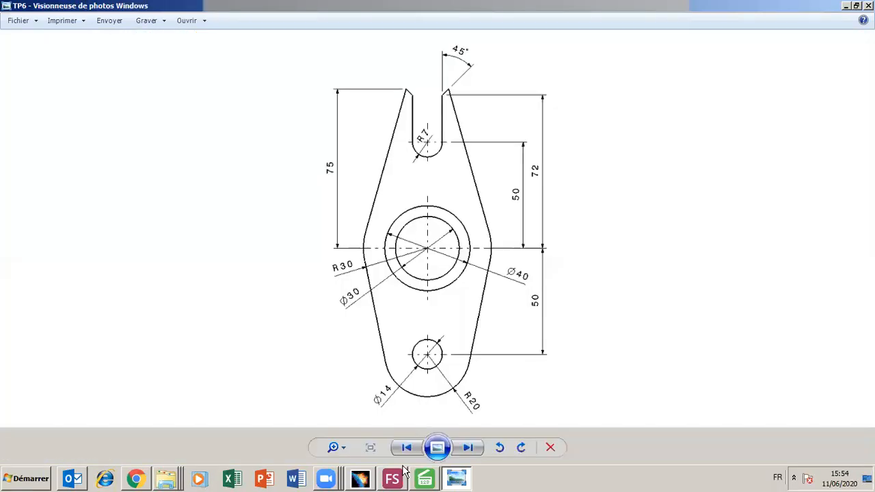
key(alt+Tab)
click(245, 438)
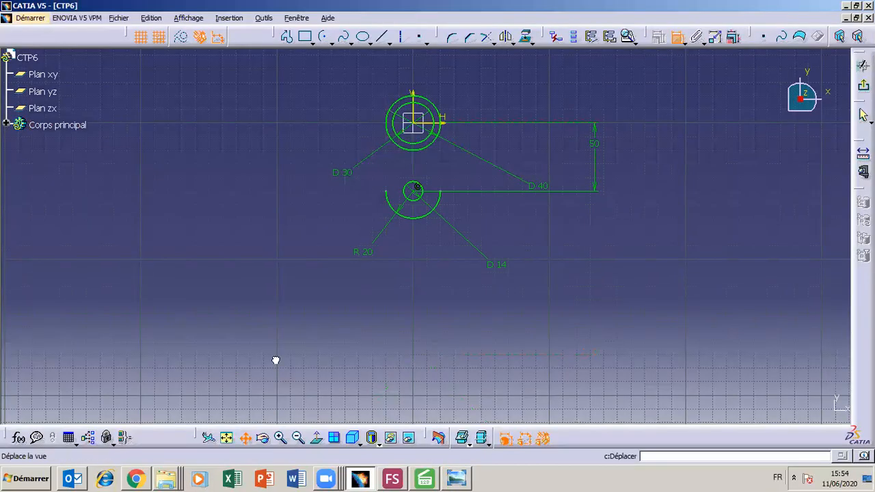
drag(282, 404, 286, 447)
middle_drag(267, 296, 264, 380)
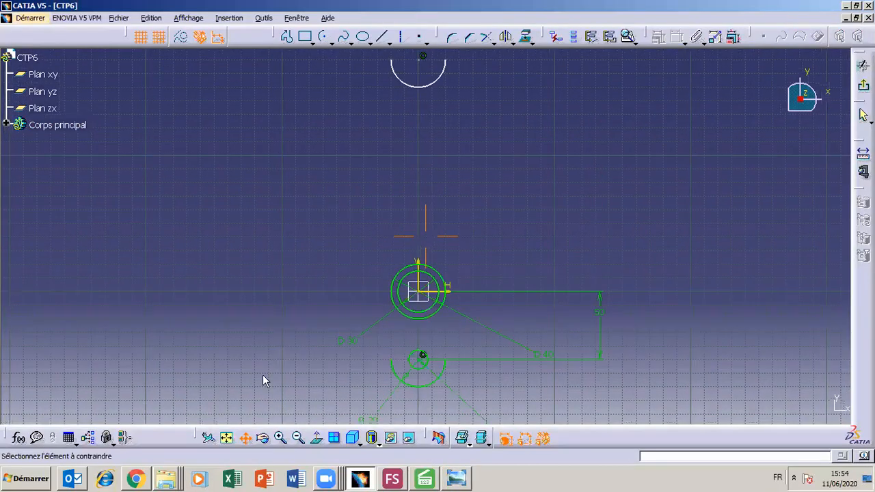
key(Escape)
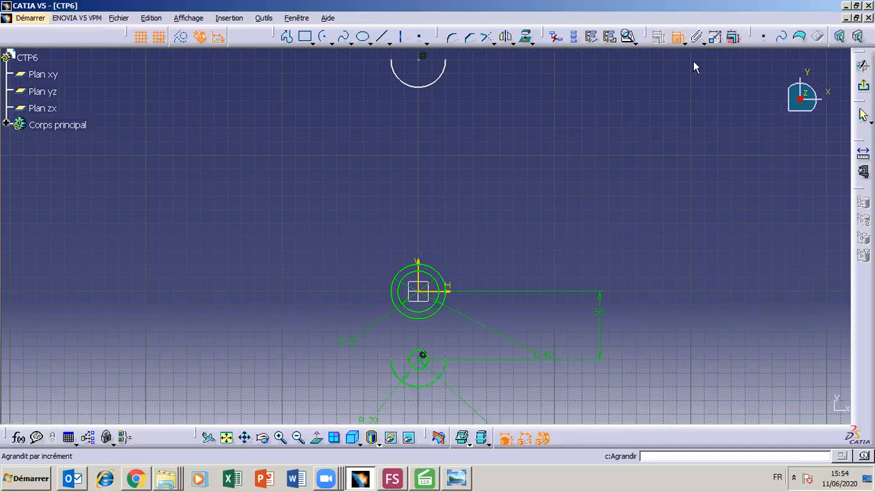
key(Escape)
click(418, 60)
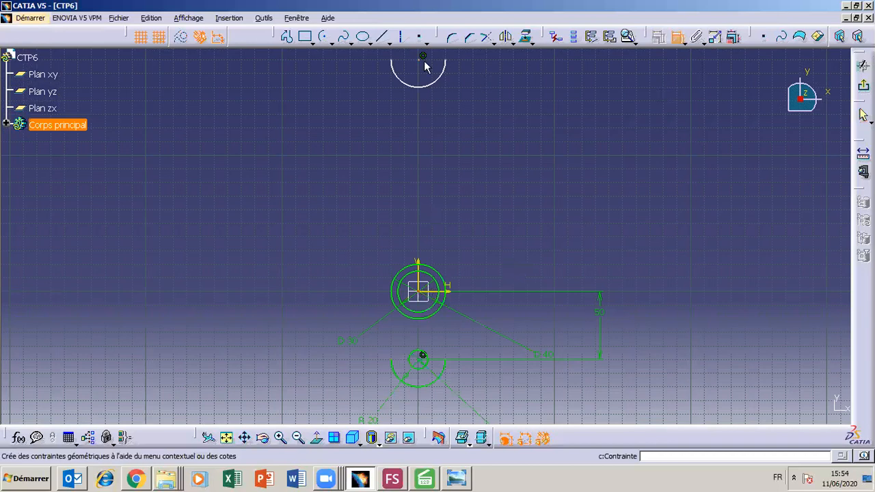
click(477, 74)
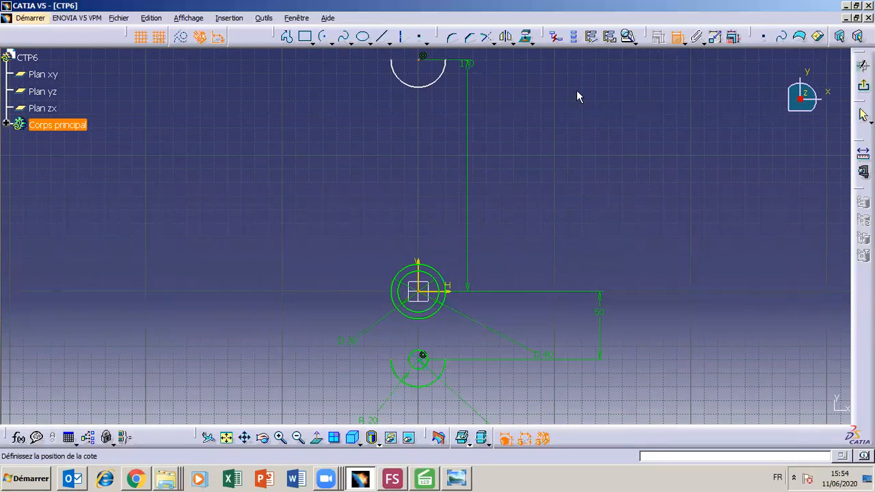
click(602, 99)
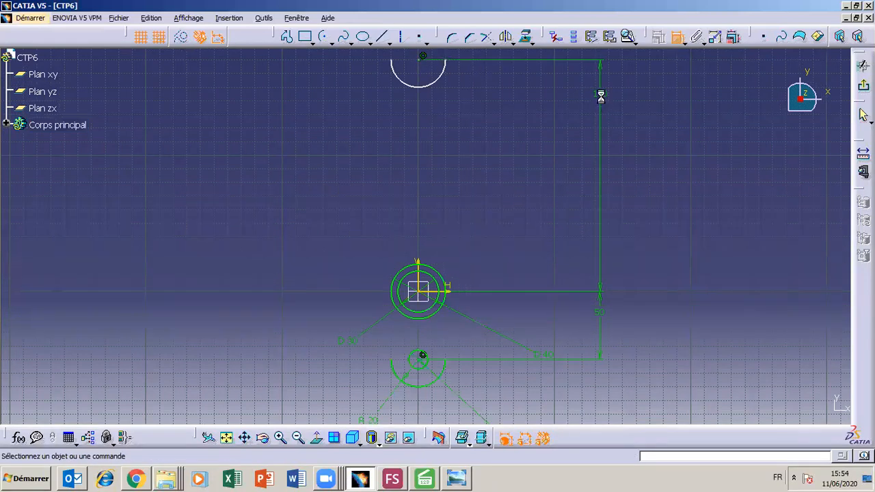
- Set the vertical distance from the horizontal axis to the upper arc's centre to 72 mm
double_click(601, 97)
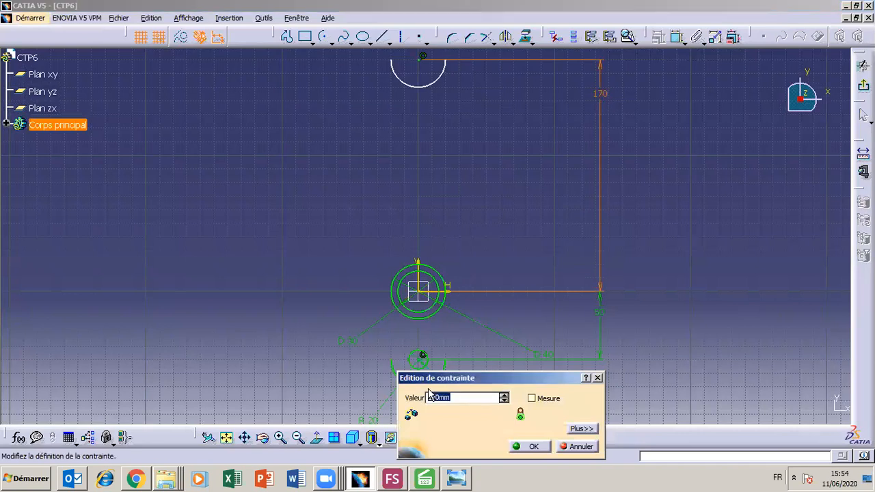
text(72)
click(539, 451)
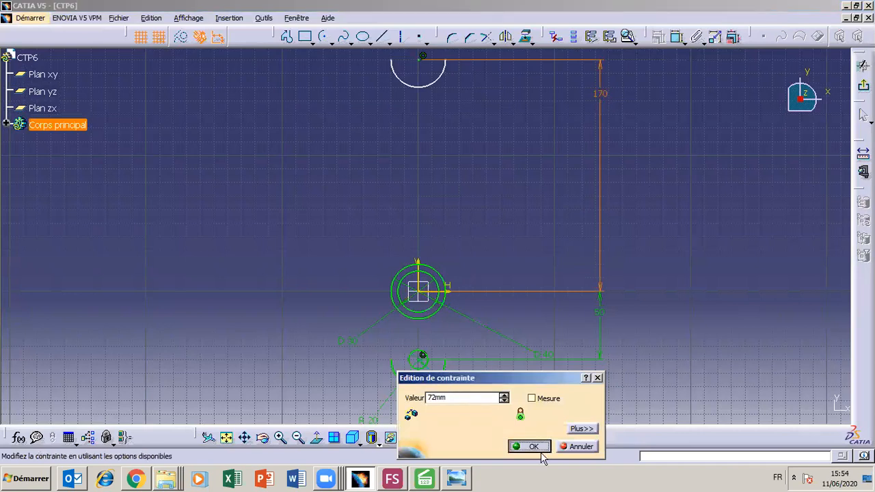
- Compare with the TP6 reference drawing and move the 30 mm and 40 mm diameter labels closer to the circles at the origin
click(457, 480)
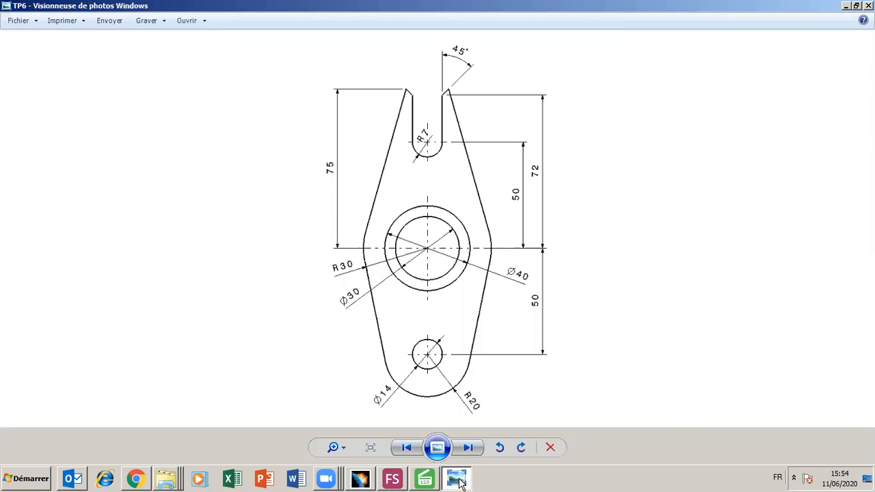
click(458, 481)
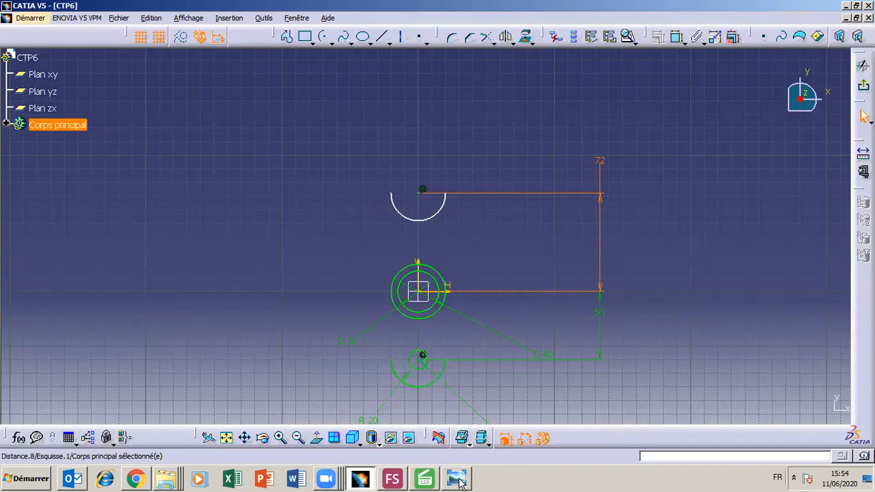
click(464, 322)
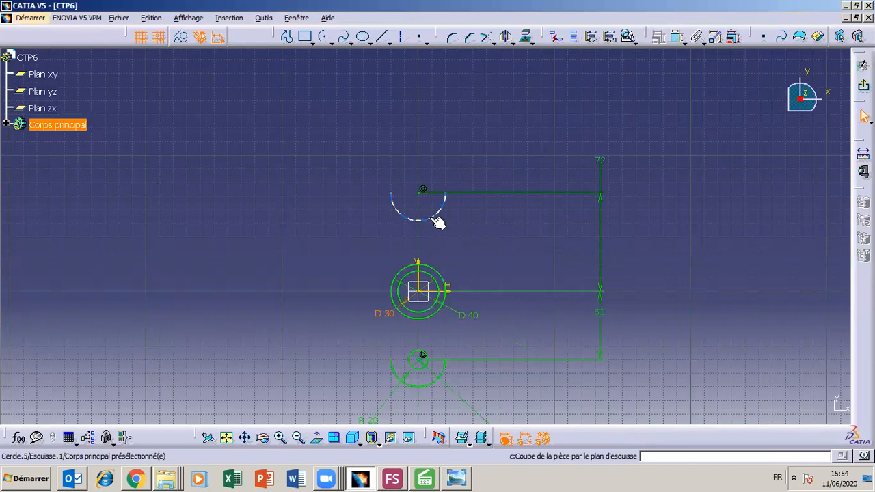
- Check the slot radius on the TP6 reference drawing, dimension the upper arc's radius and set it to 7 mm
click(457, 480)
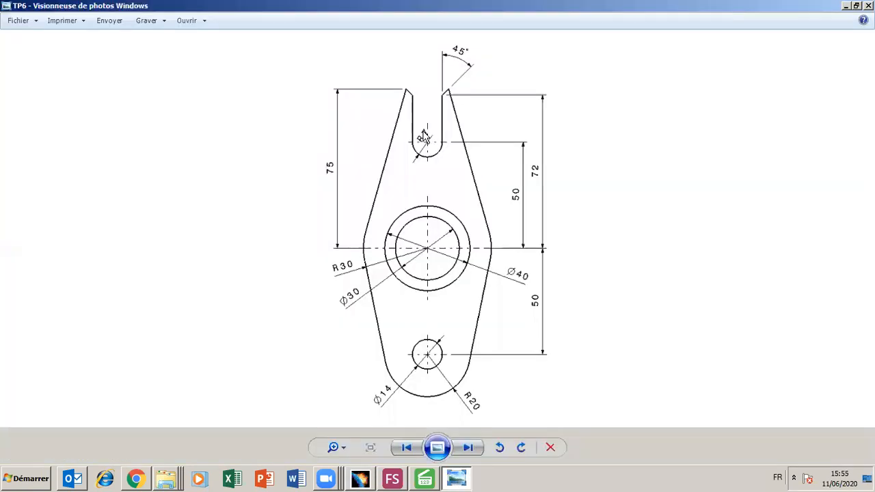
click(460, 480)
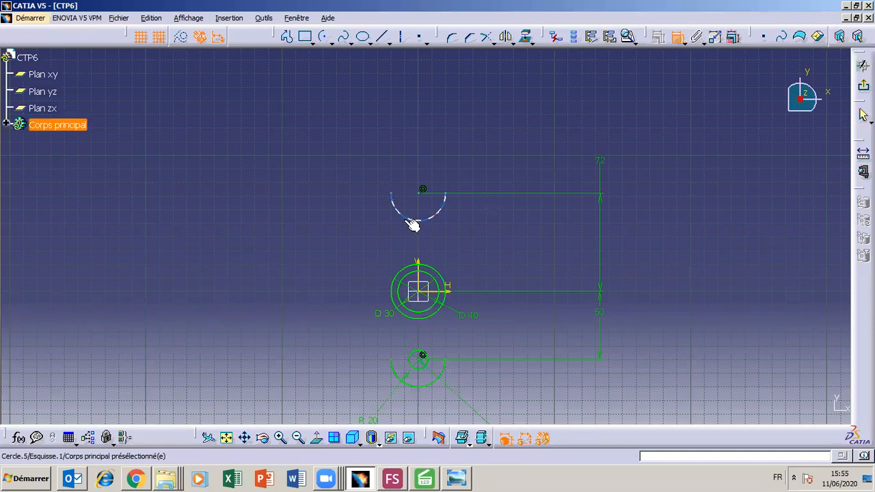
click(390, 230)
double_click(387, 228)
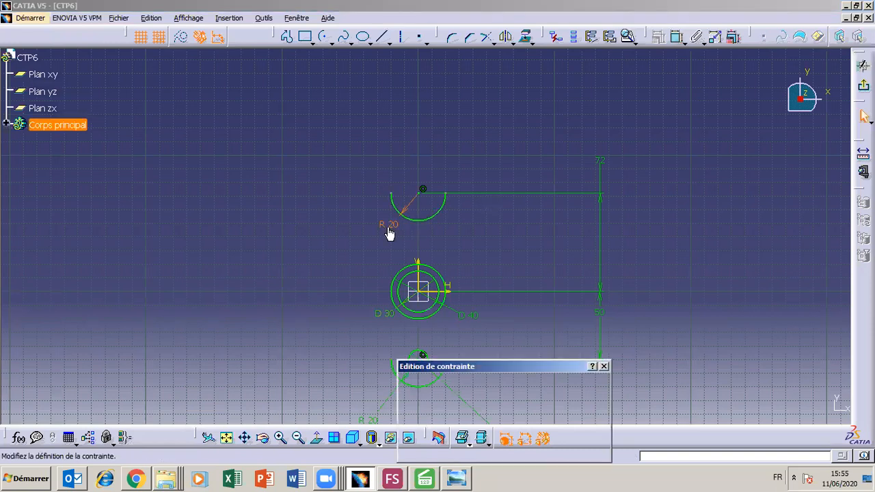
text(7)
click(538, 450)
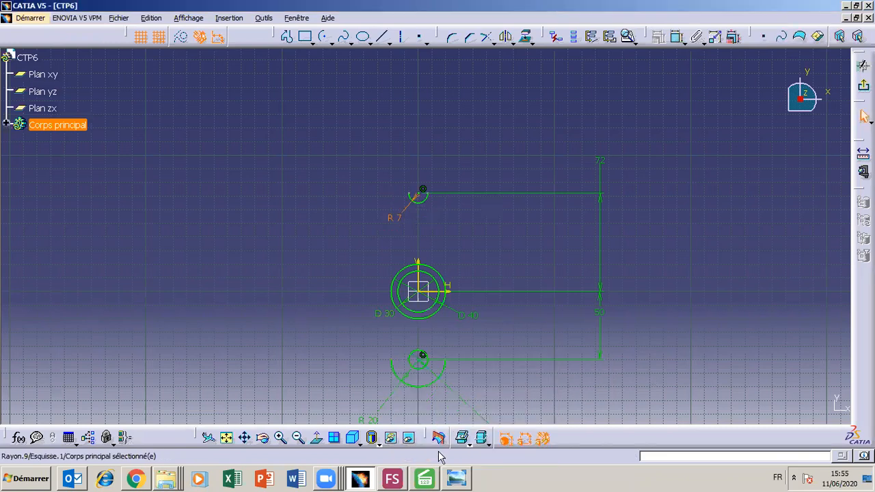
click(457, 479)
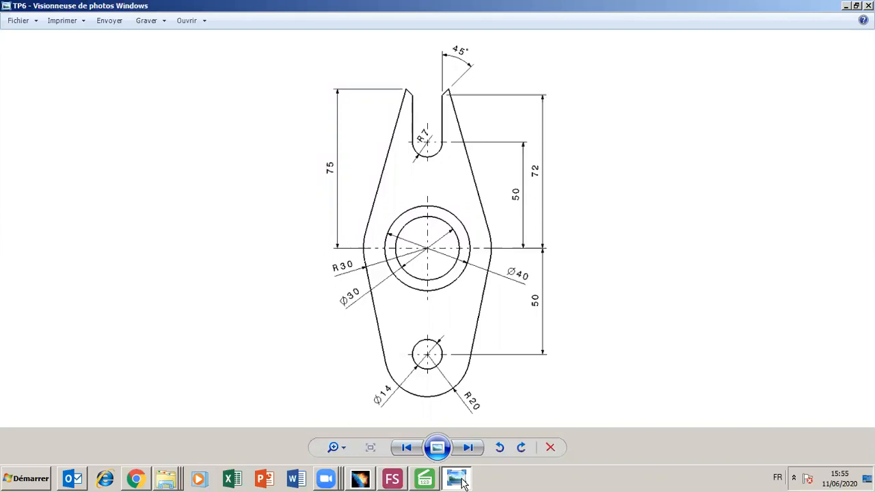
click(462, 483)
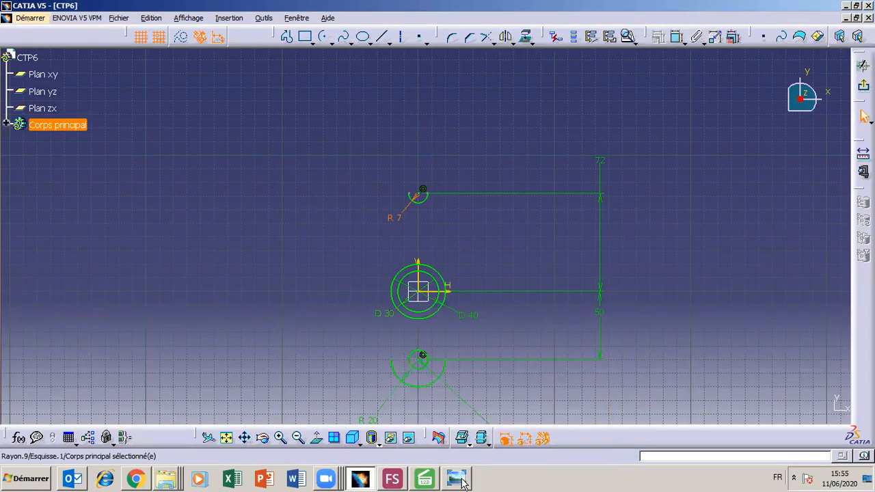
click(287, 38)
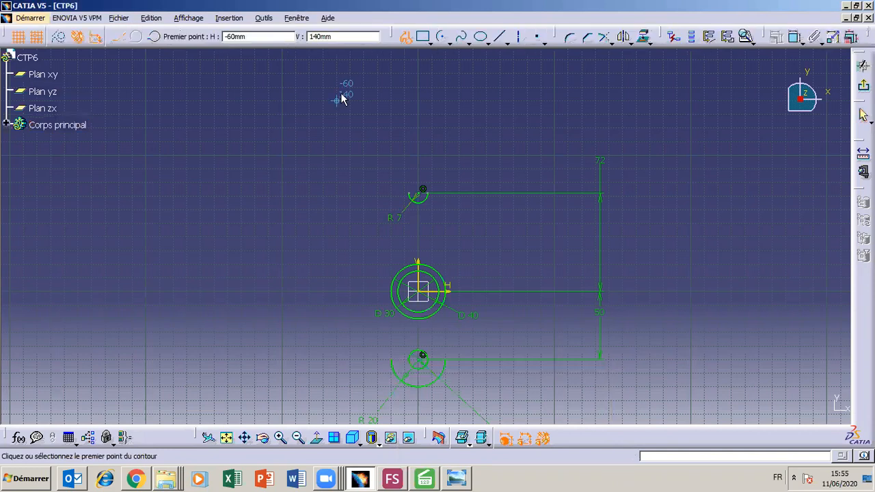
click(302, 60)
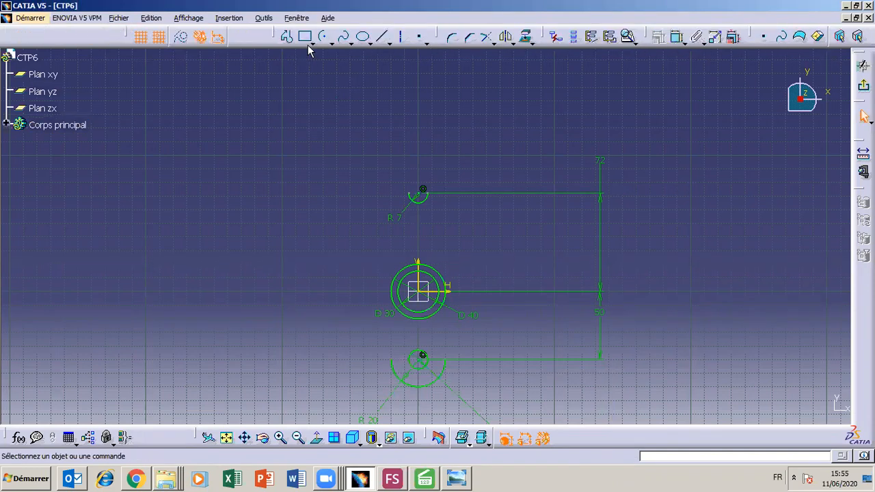
click(312, 43)
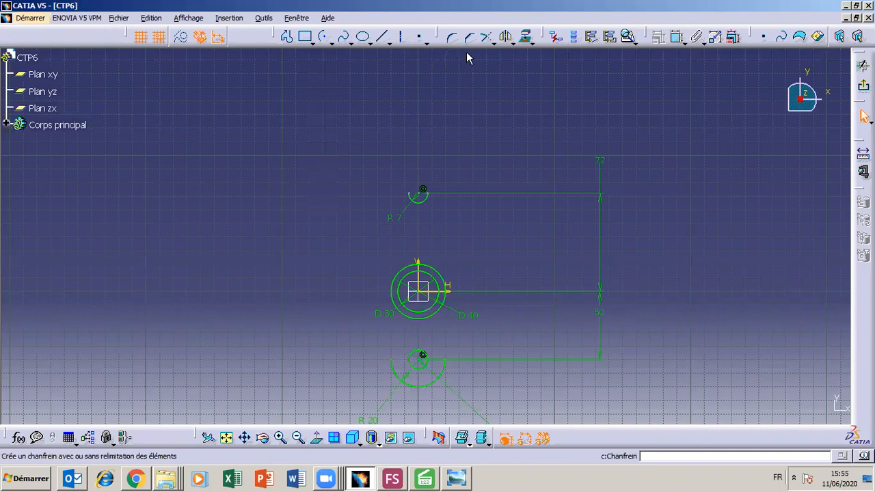
click(492, 42)
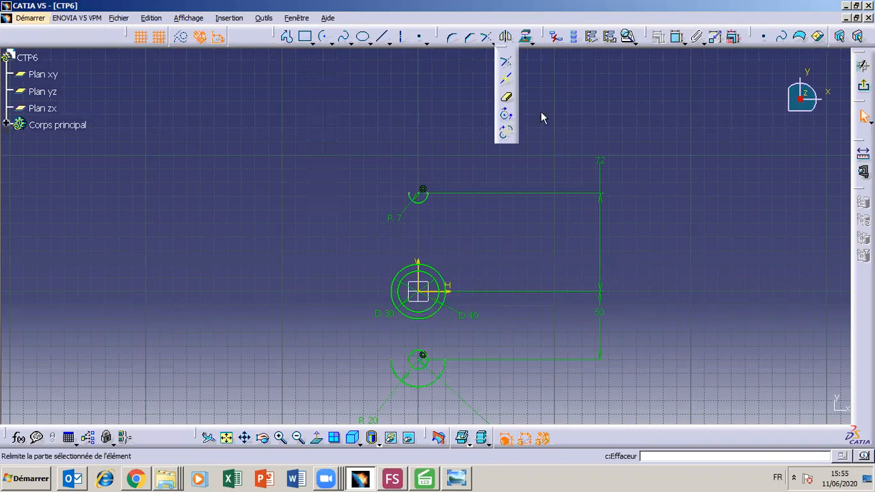
click(506, 79)
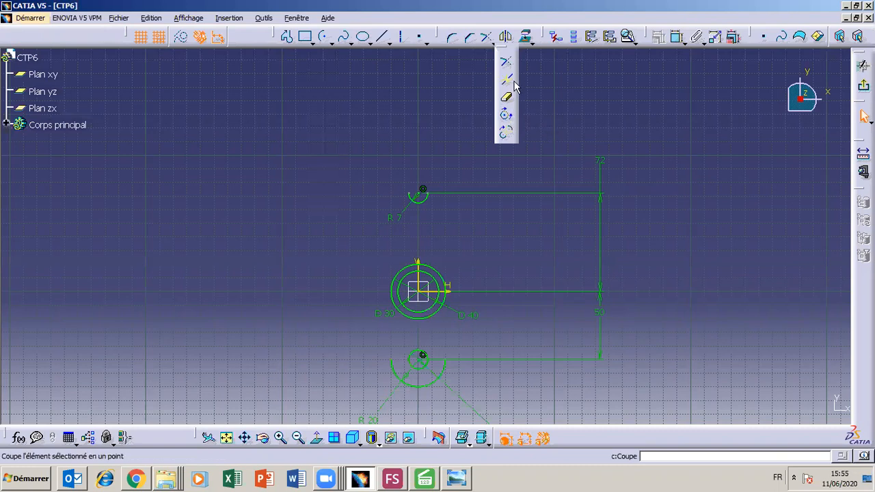
key(Escape)
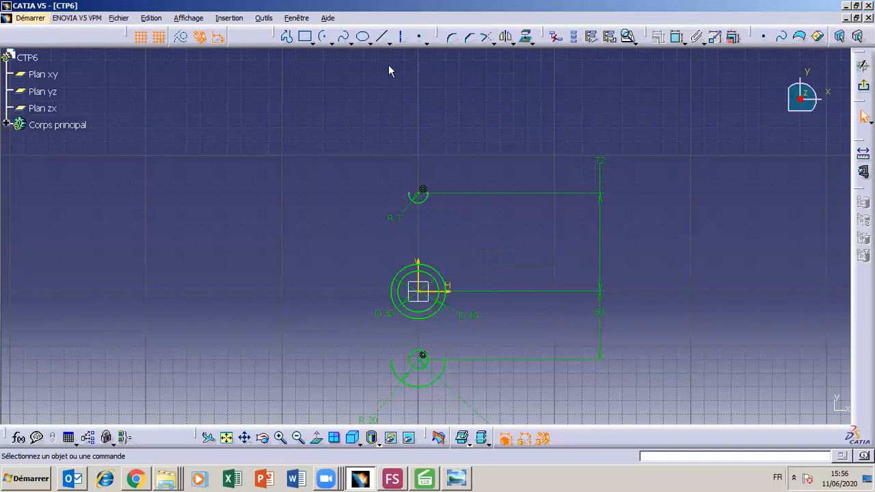
- Draw an open line profile from the upper arc's right end through about (7, 110), (10, 120) and (70, 10) to the bottom arc's right end
click(322, 36)
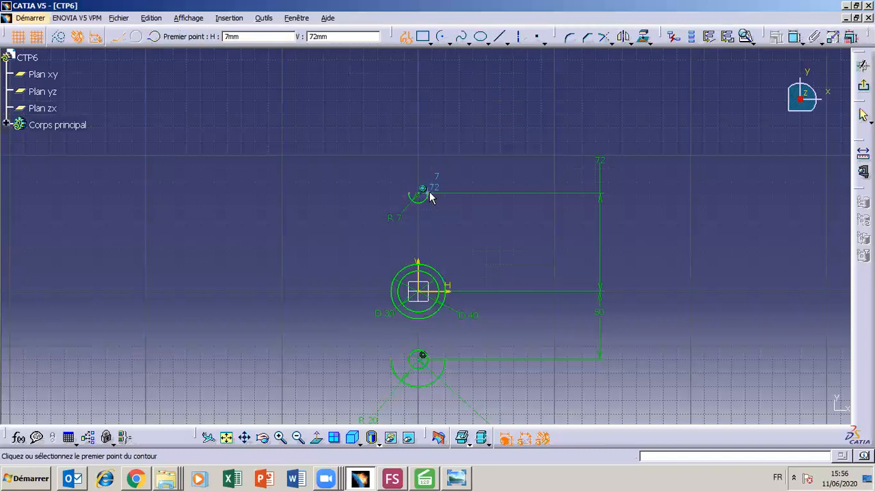
click(427, 192)
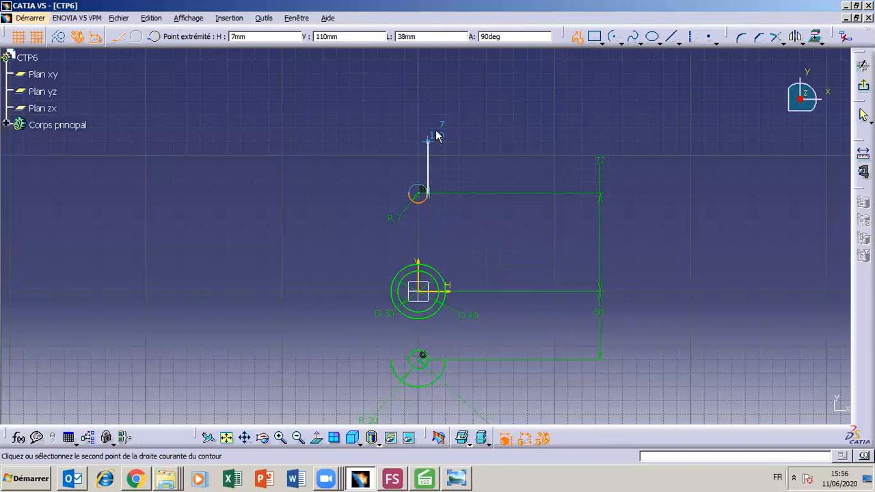
click(438, 134)
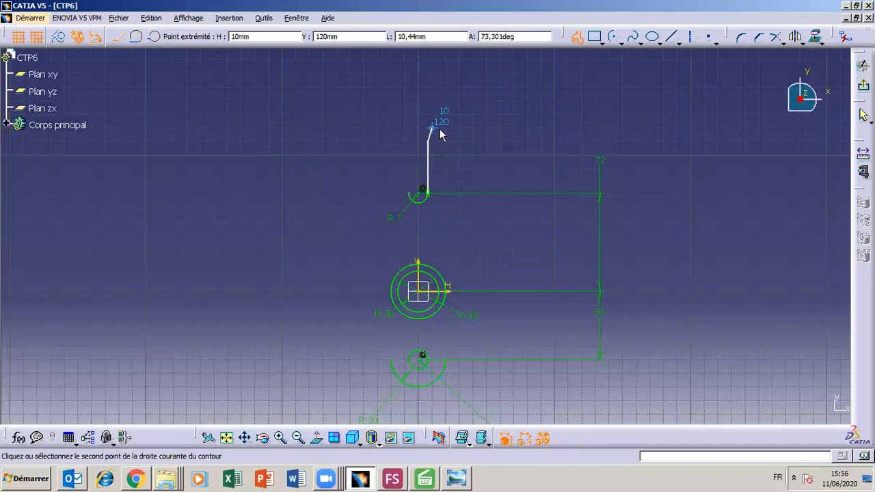
click(439, 130)
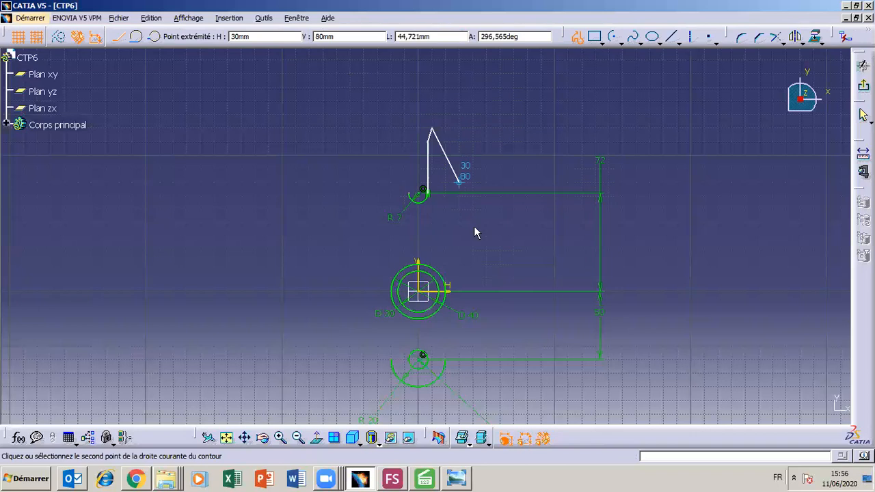
click(511, 281)
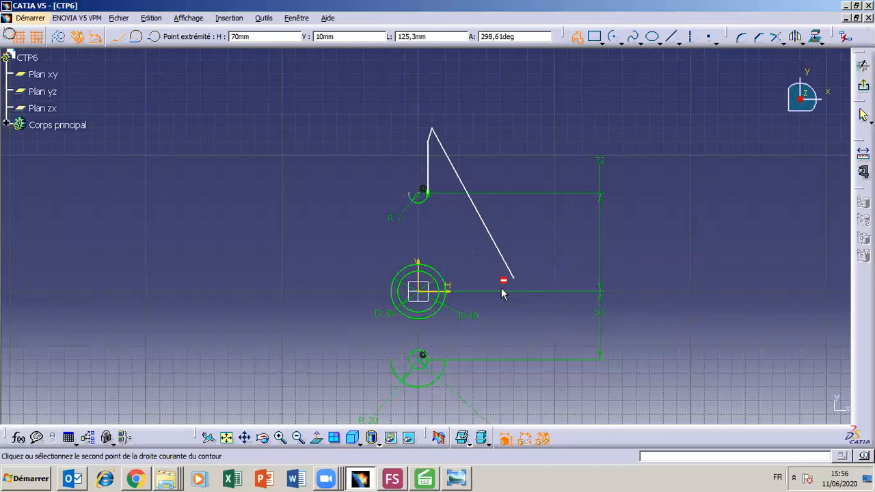
click(446, 356)
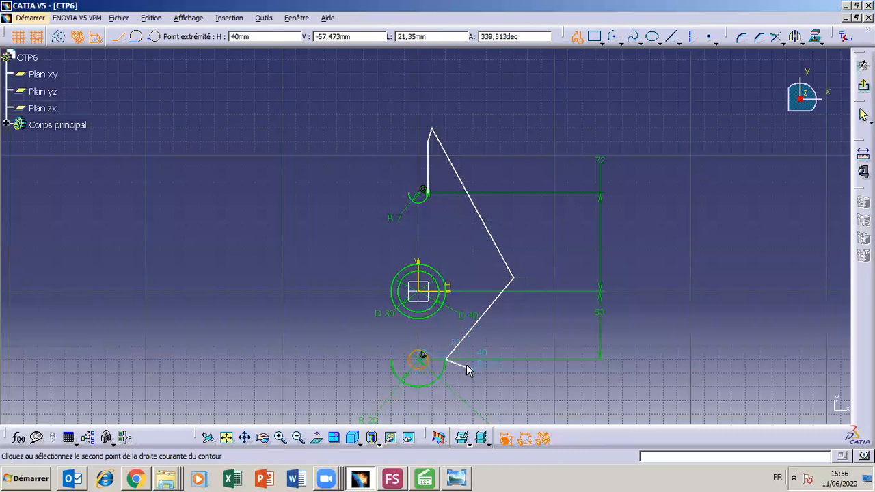
click(457, 478)
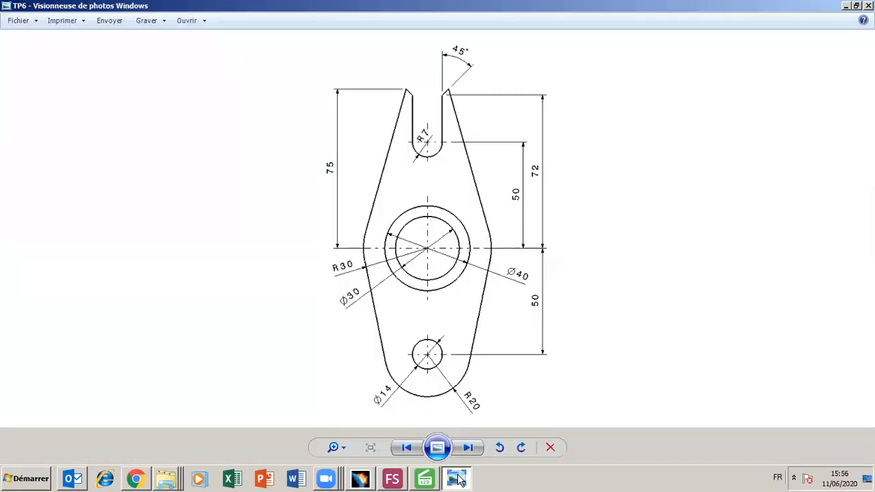
click(457, 478)
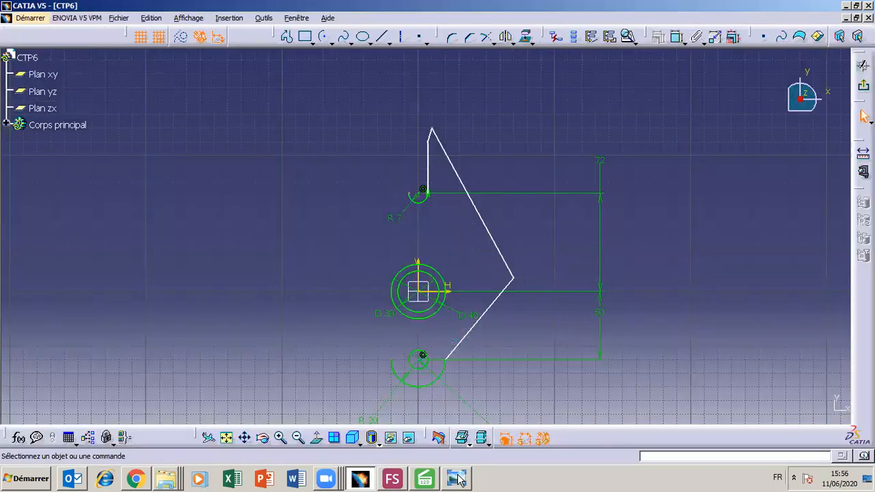
- Consult the TP6 reference drawing and round the corner between the two long slanted lines with a fillet of about 57 mm radius
click(457, 478)
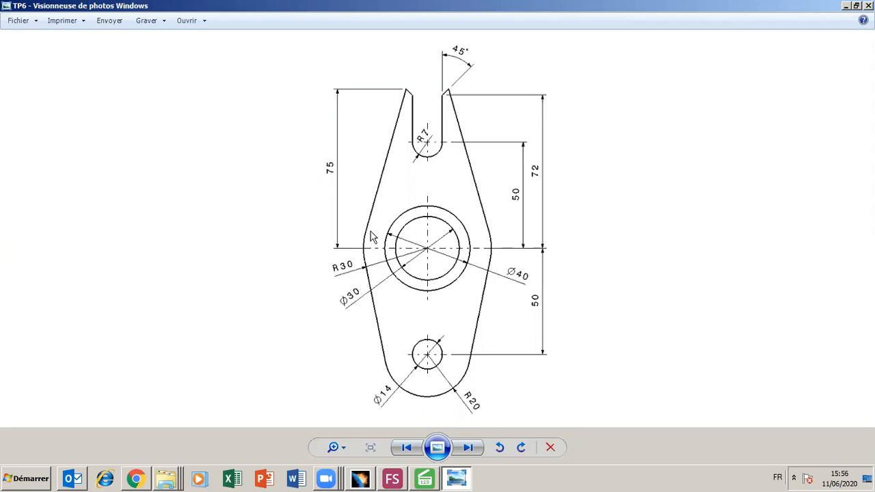
click(457, 481)
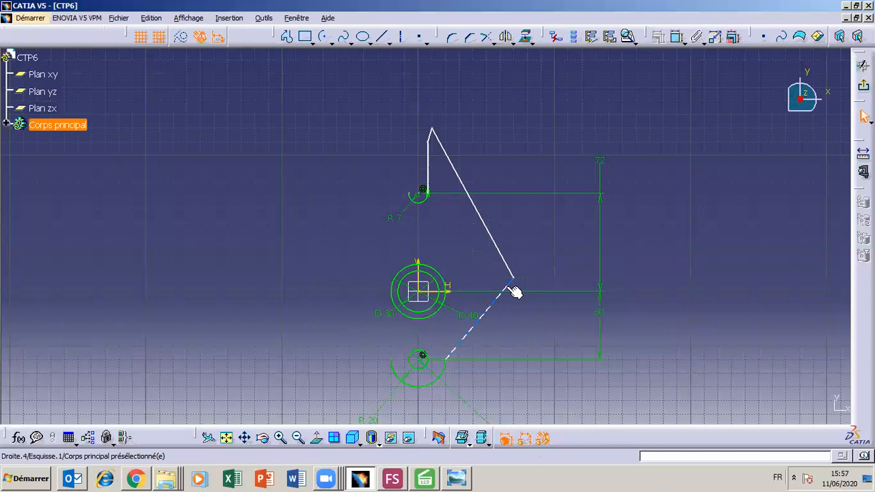
click(504, 294)
ctrl+click(501, 254)
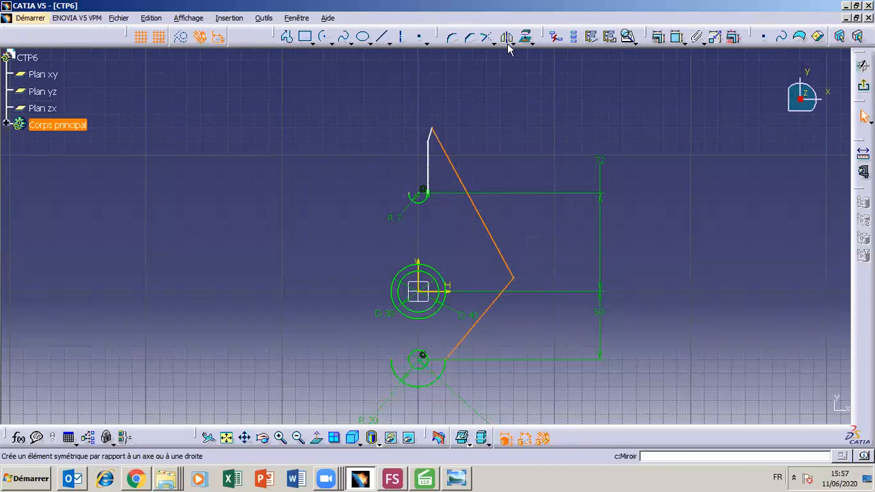
click(451, 41)
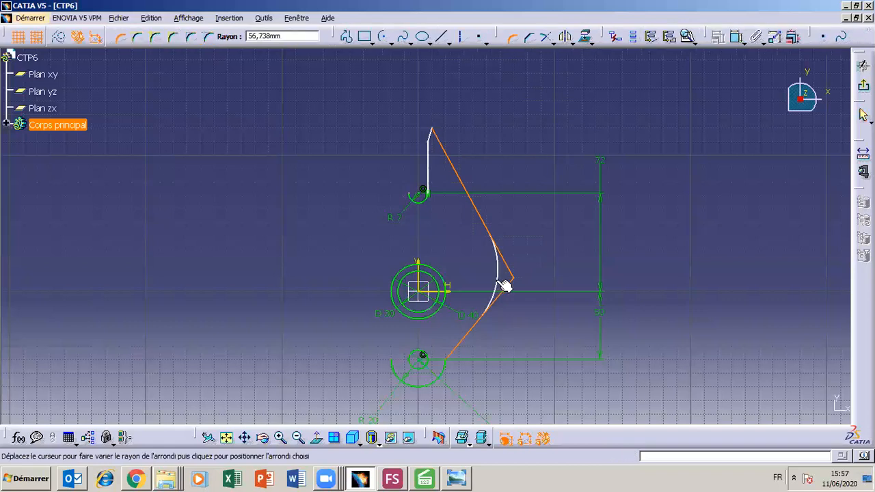
click(503, 285)
- Move the side fillet's radius label away from the curve and set the radius to 30 mm
drag(517, 273, 547, 279)
double_click(547, 279)
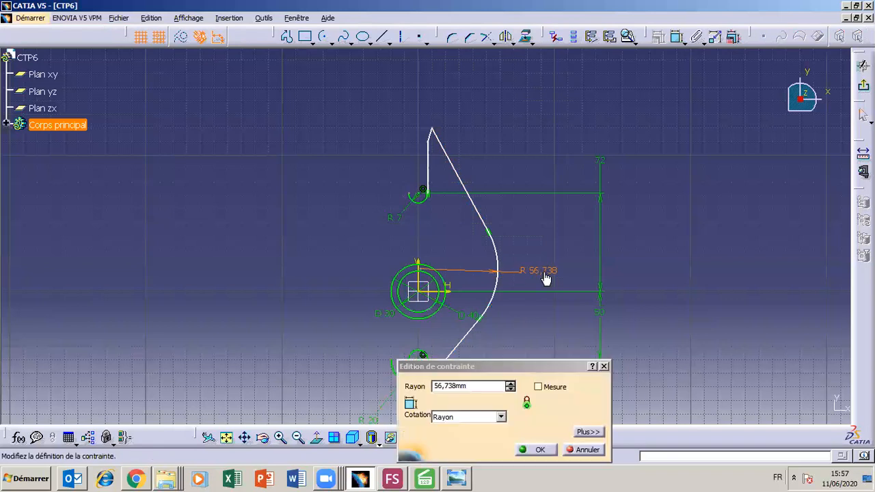
text(30)
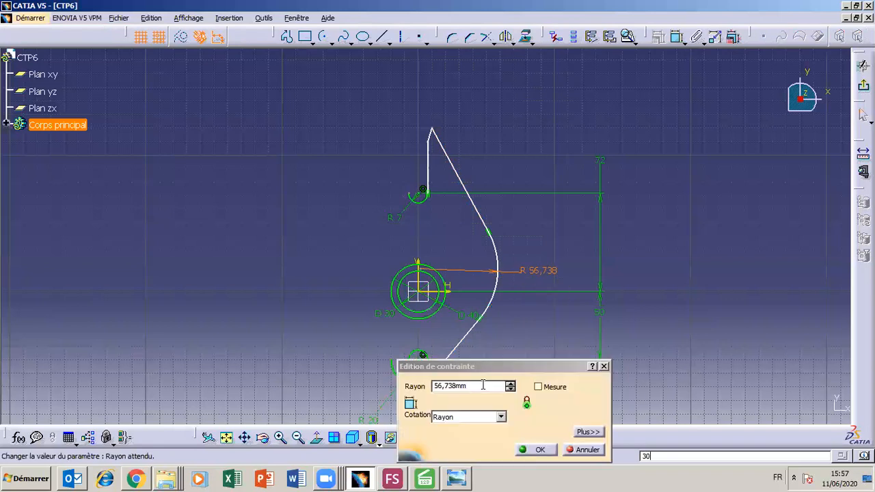
drag(479, 386, 450, 387)
key(BackSpace)
key(BackSpace)
key(BackSpace)
key(BackSpace)
key(BackSpace)
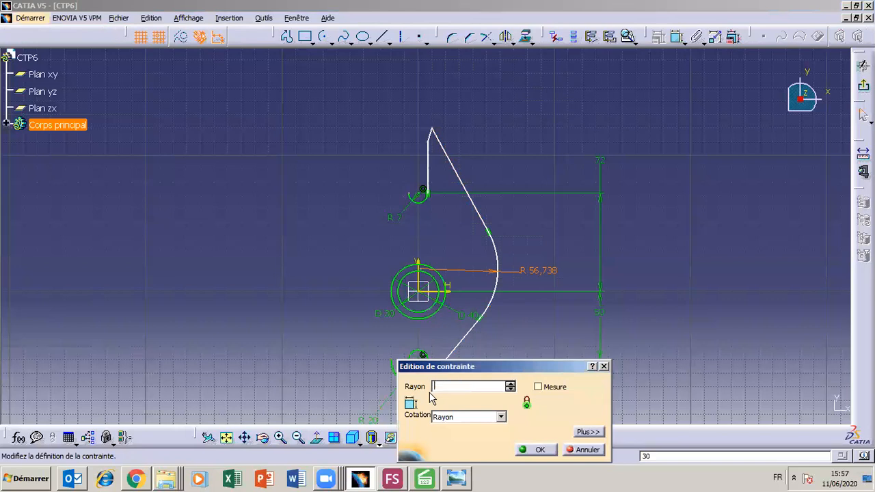
text(30)
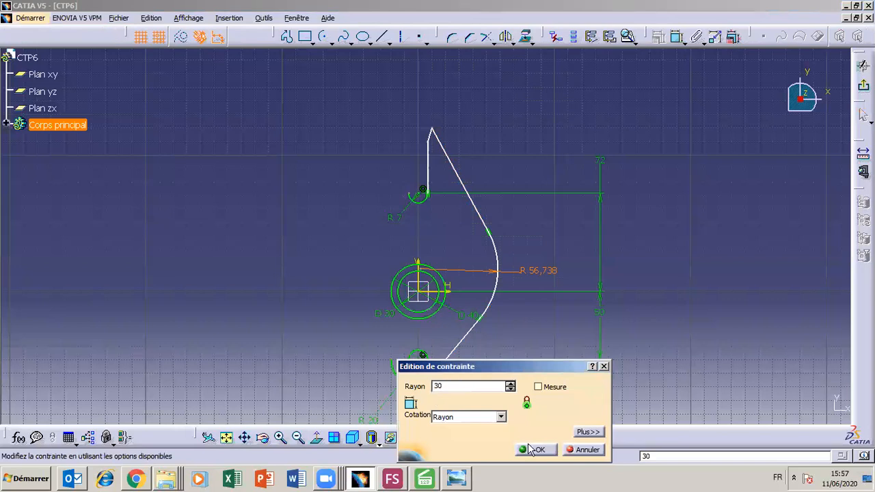
click(535, 450)
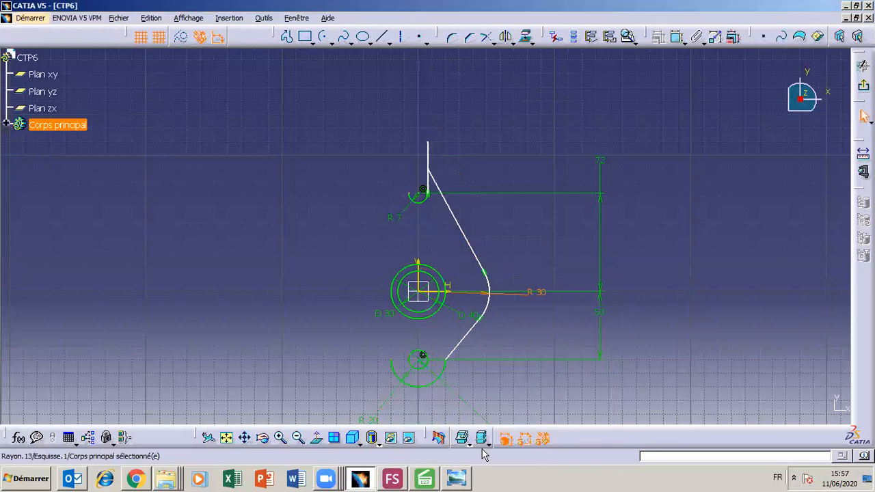
- Compare the profile with the TP6 reference drawing and pull the upper slanted line upward, well above the 7 mm radius arc
click(460, 480)
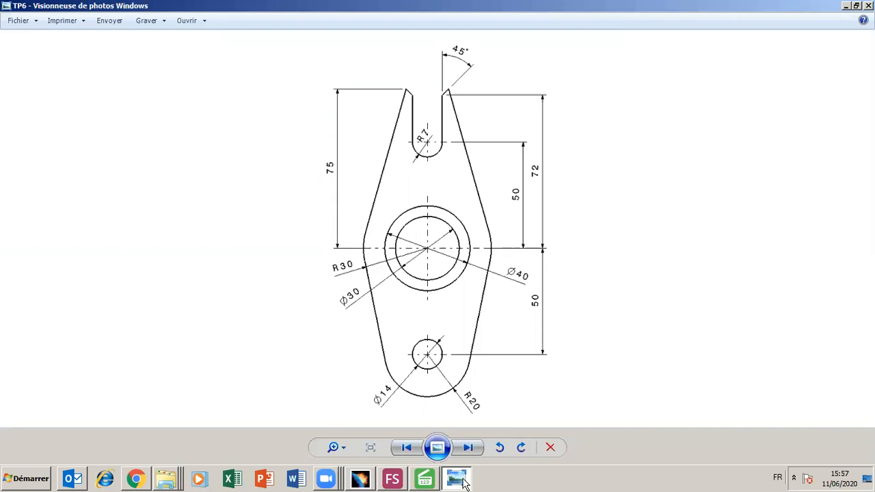
click(462, 483)
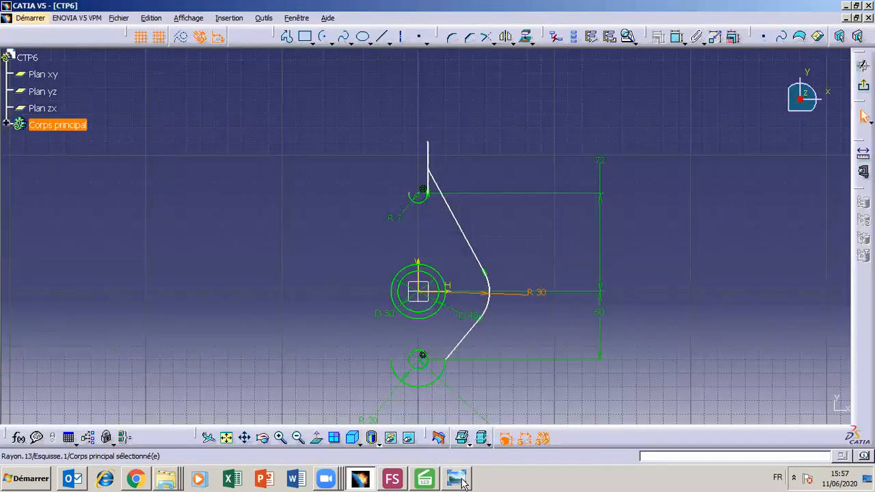
click(463, 483)
click(462, 483)
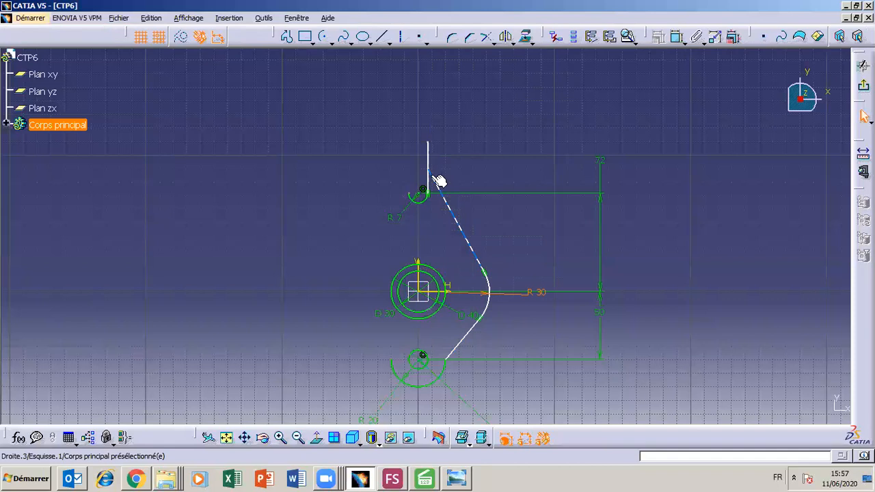
mouse_move(438, 181)
mouse_down()
mouse_move(449, 136)
mouse_move(438, 125)
mouse_up()
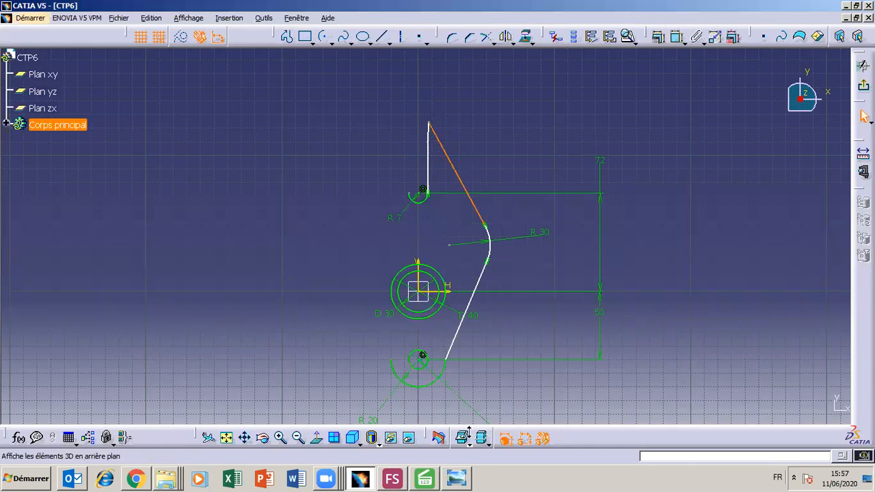
click(457, 480)
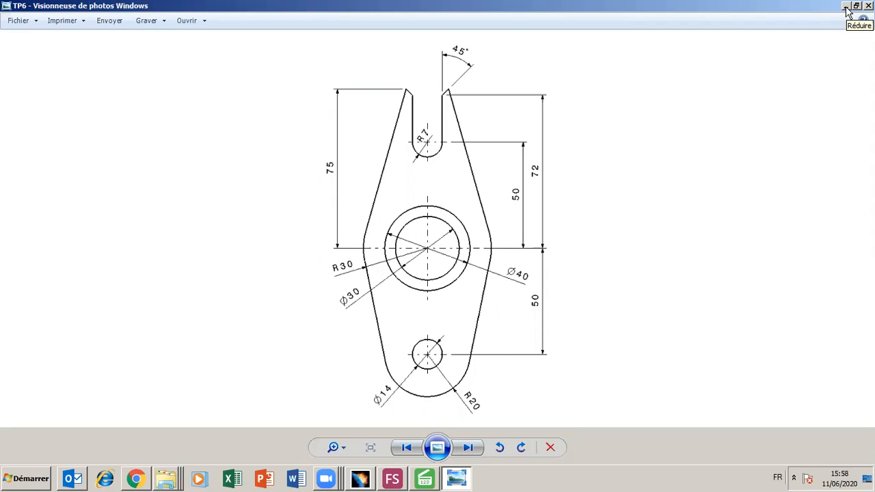
key(alt+Tab)
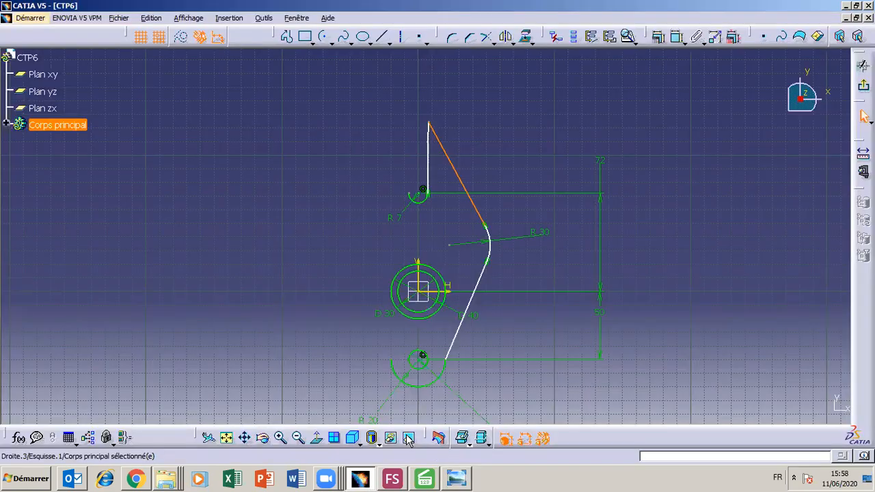
- Make the 30 mm radius side arc concentric with the 40 mm circle and pull the long upper slanted line's top end upward
ctrl+click(443, 280)
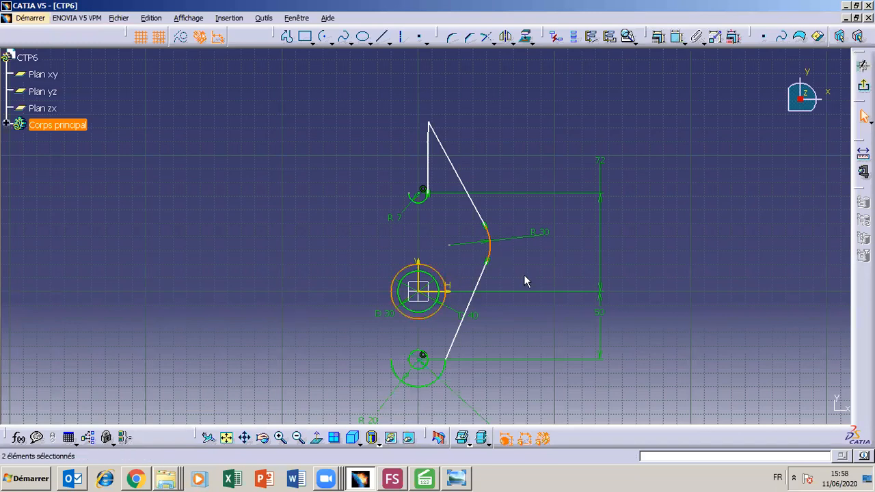
click(657, 37)
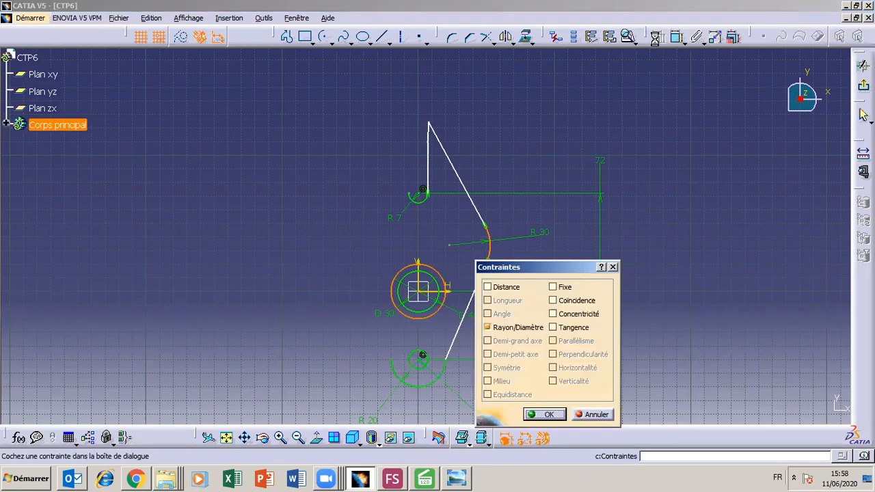
click(554, 316)
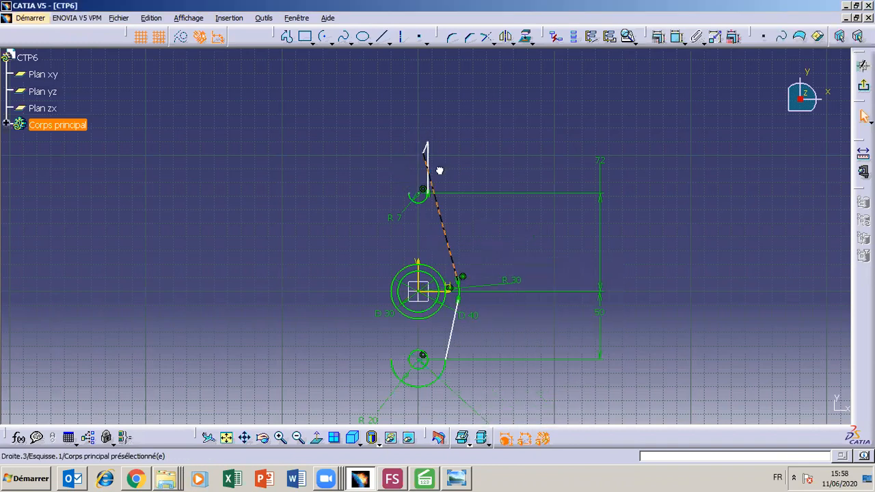
drag(446, 164, 444, 146)
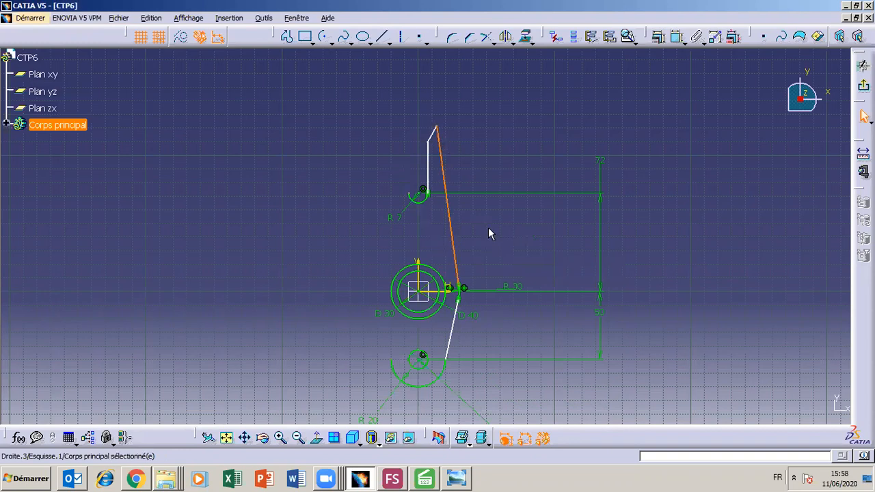
- Constrain the short line rising from the 7 mm radius arc to be vertical
click(427, 171)
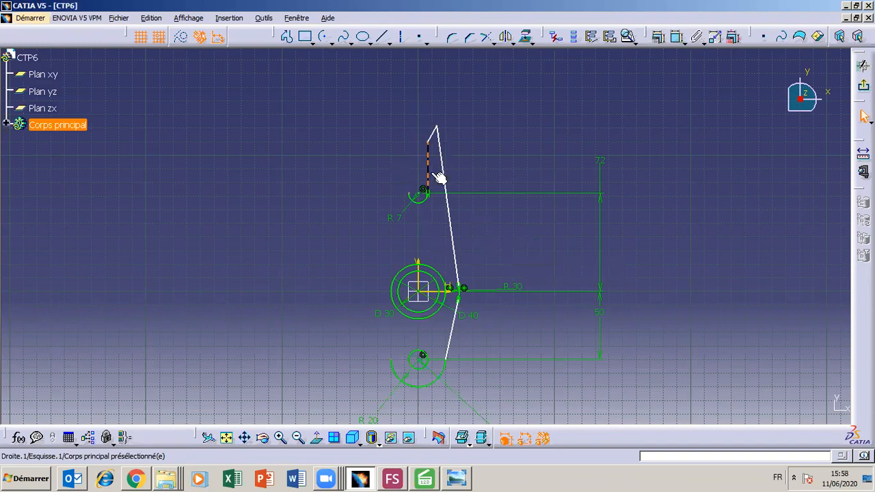
click(657, 37)
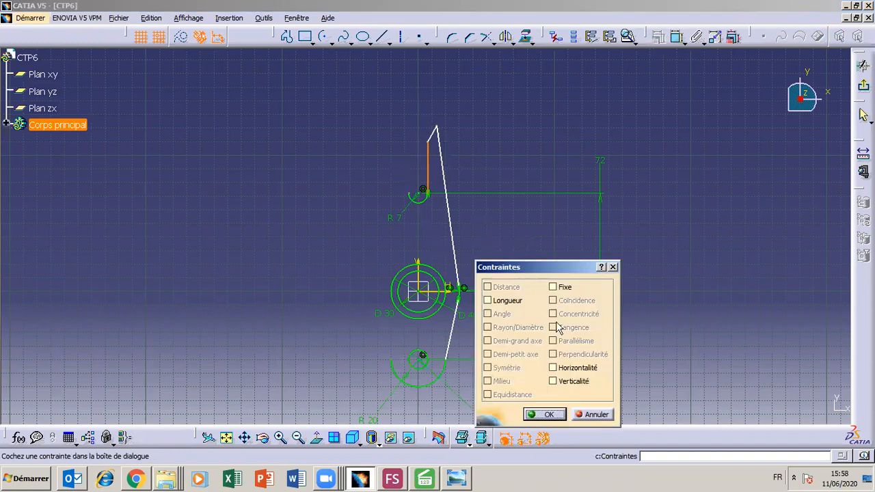
click(555, 381)
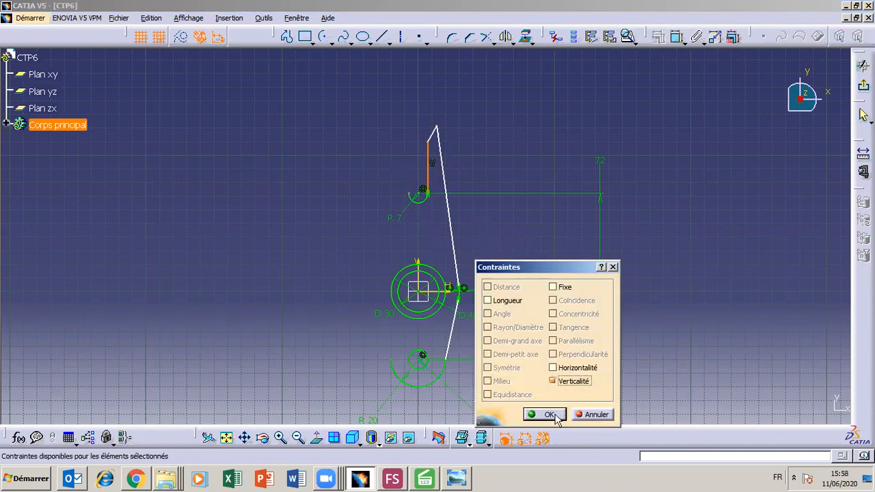
click(550, 415)
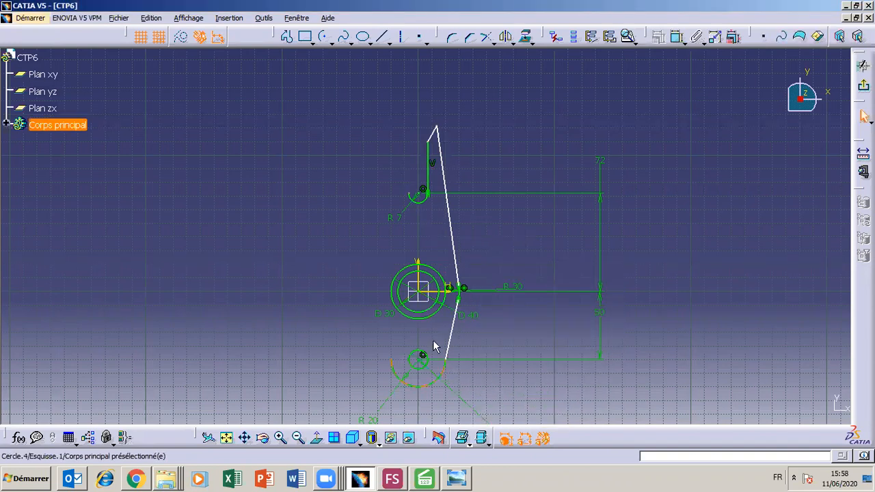
- Consult the TP6 reference drawing and set the 7 mm radius arc's height above the horizontal axis to 50 mm
click(456, 480)
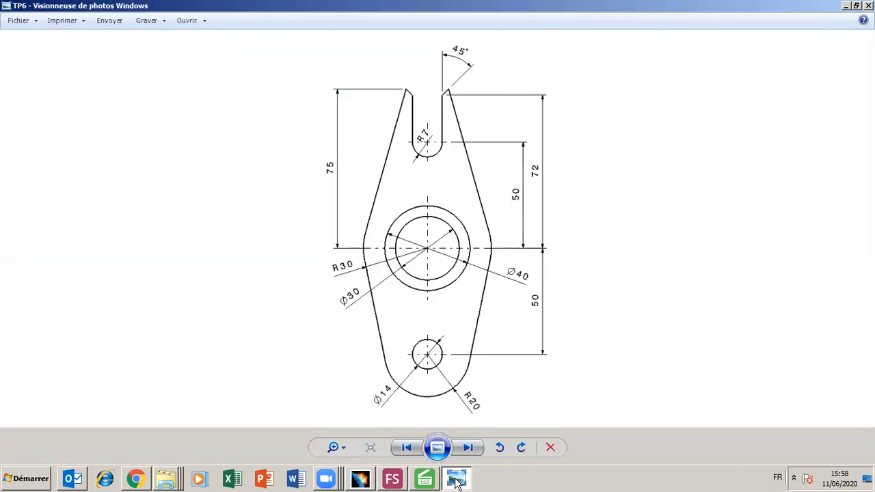
click(456, 480)
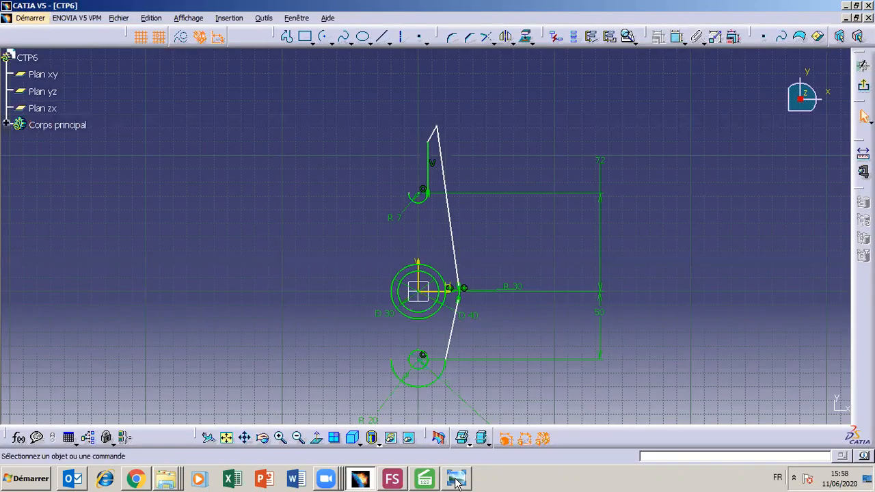
click(456, 479)
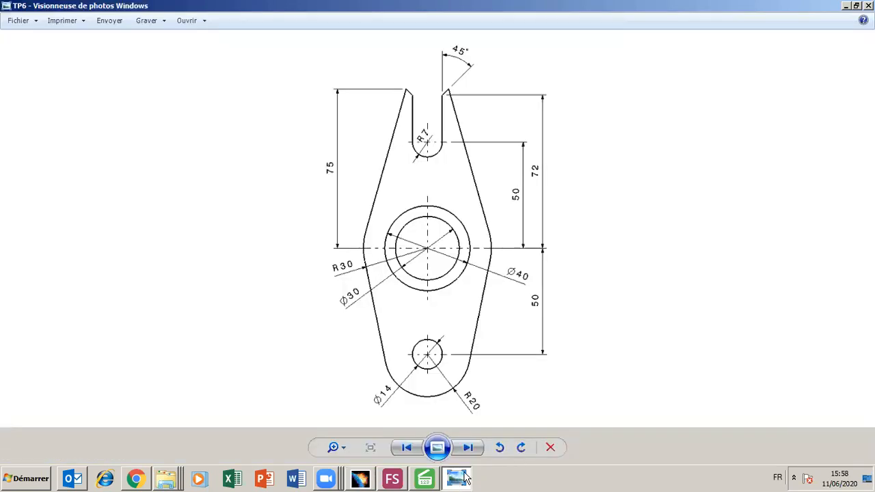
click(458, 479)
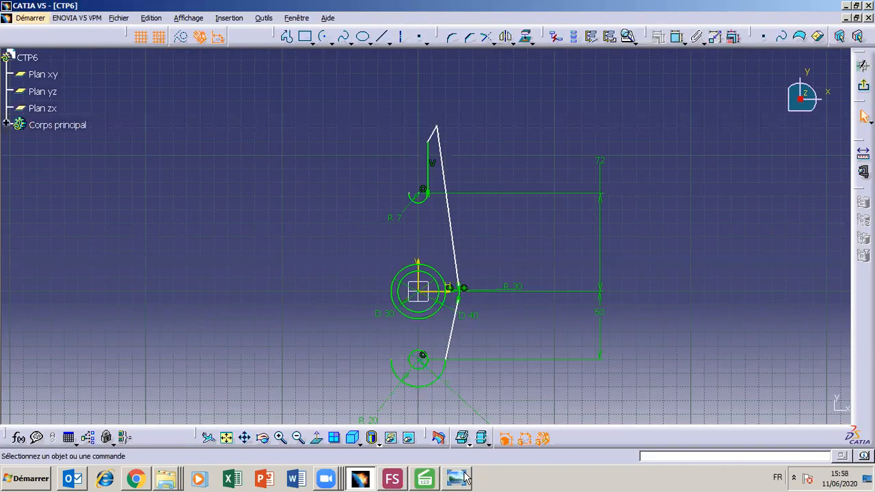
double_click(600, 198)
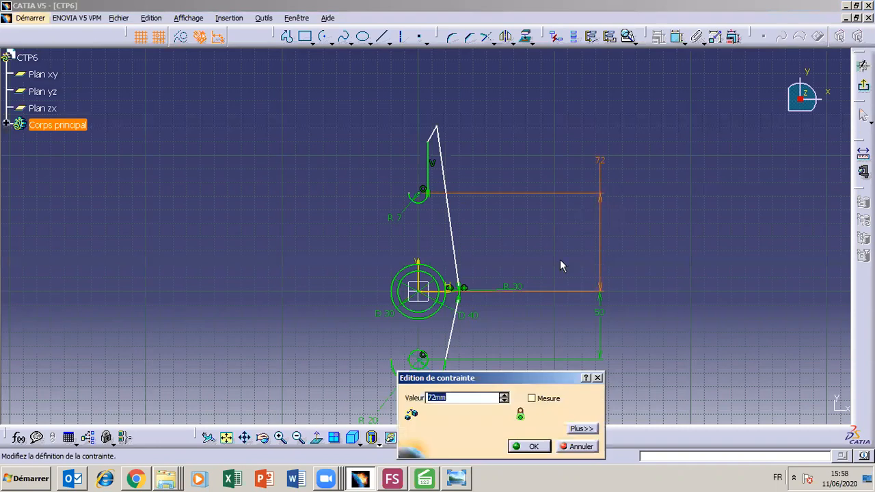
text(50)
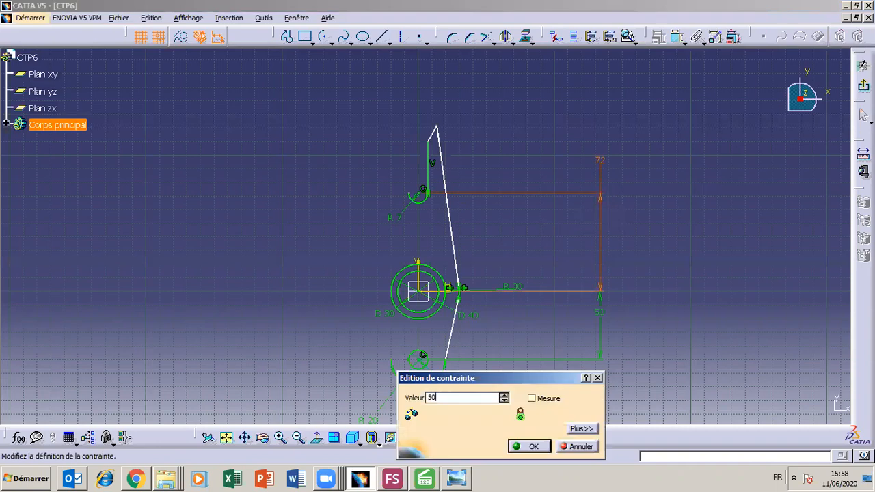
click(534, 448)
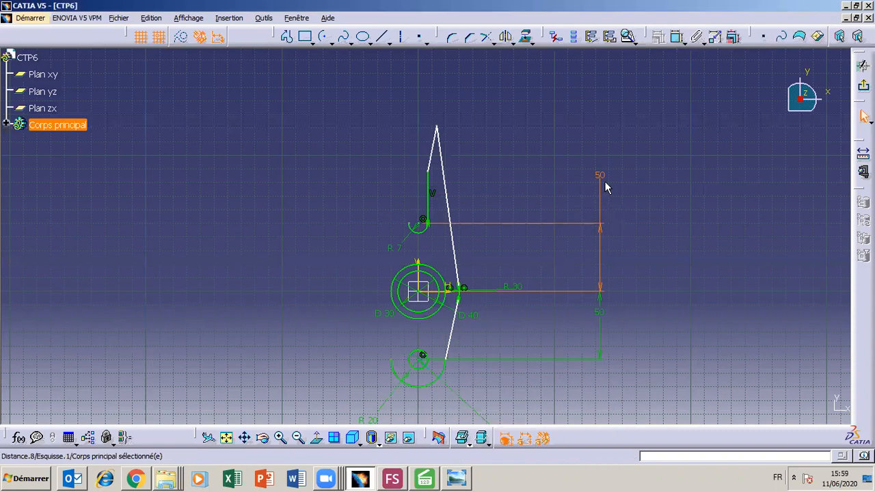
- Check the TP6 reference drawing and move the upper arc's height label down between its dimension arrows
click(459, 480)
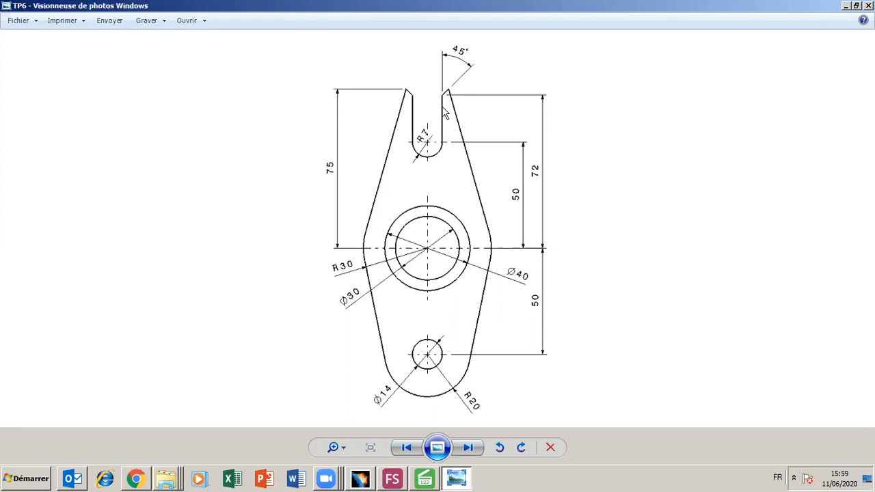
key(alt+Tab)
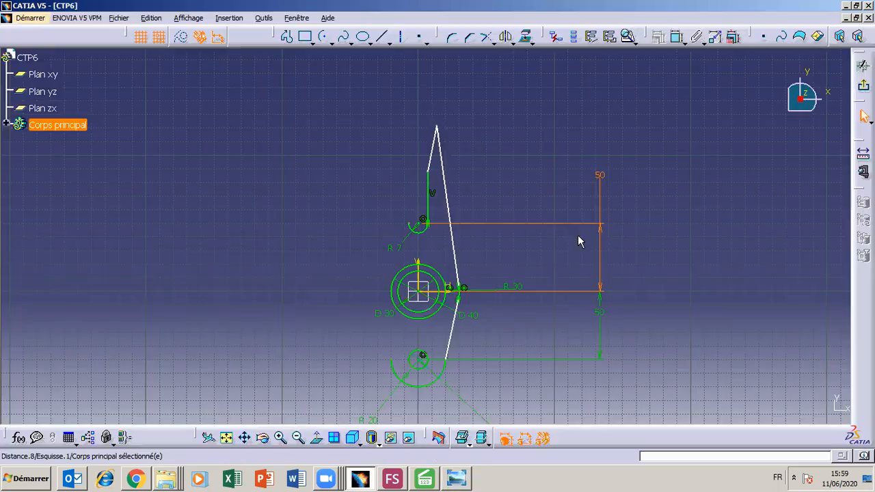
click(604, 179)
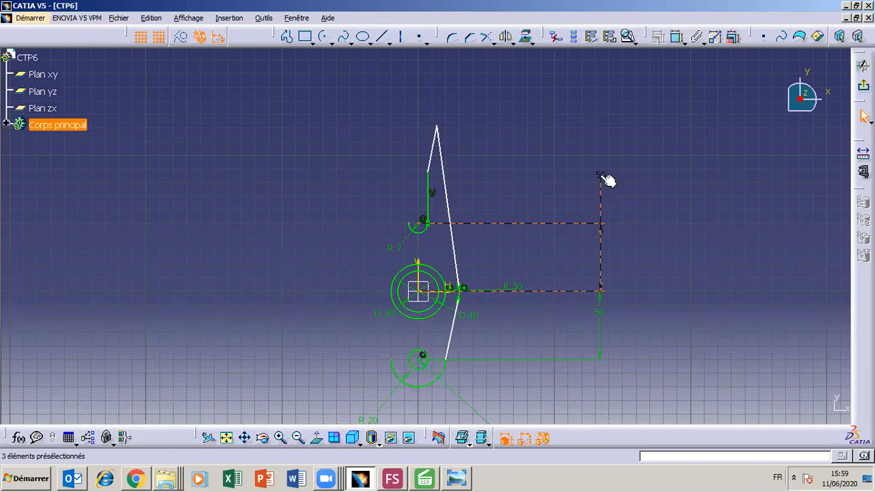
drag(611, 198, 605, 264)
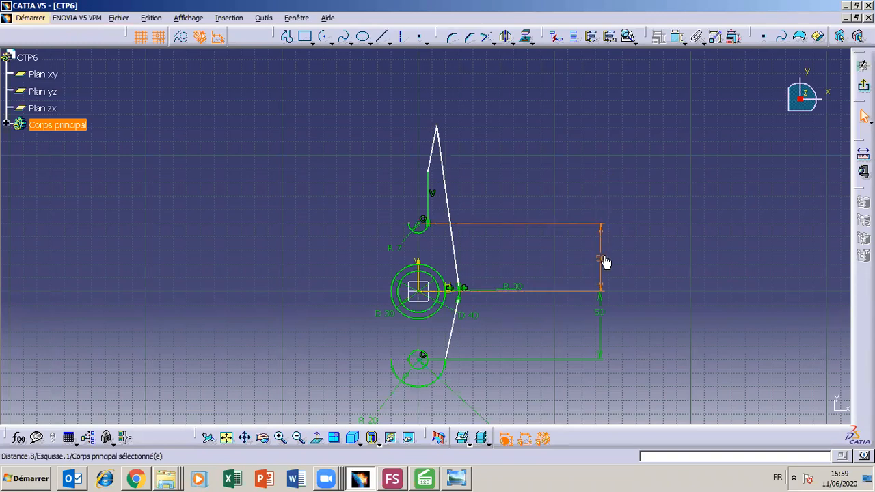
click(623, 257)
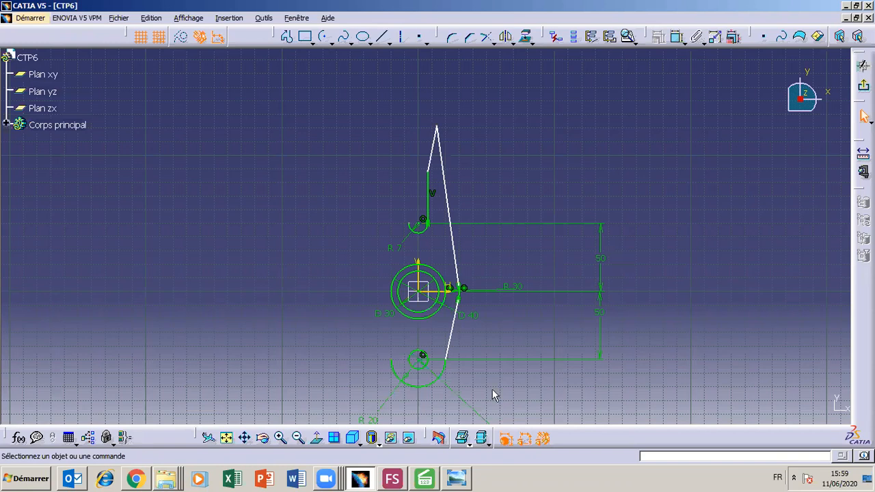
- Consult the TP6 reference drawing and dimension the vertical slot line's upper end vertically from the central circles' center, setting it to 72 mm
click(463, 480)
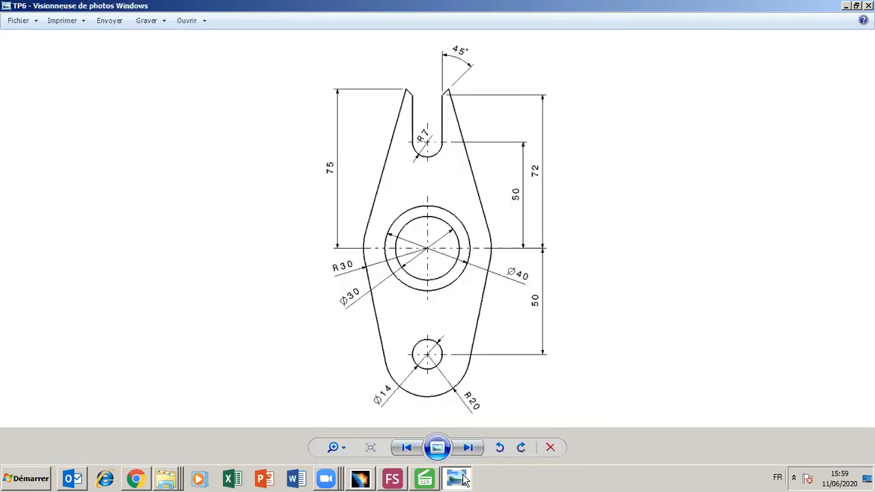
click(463, 480)
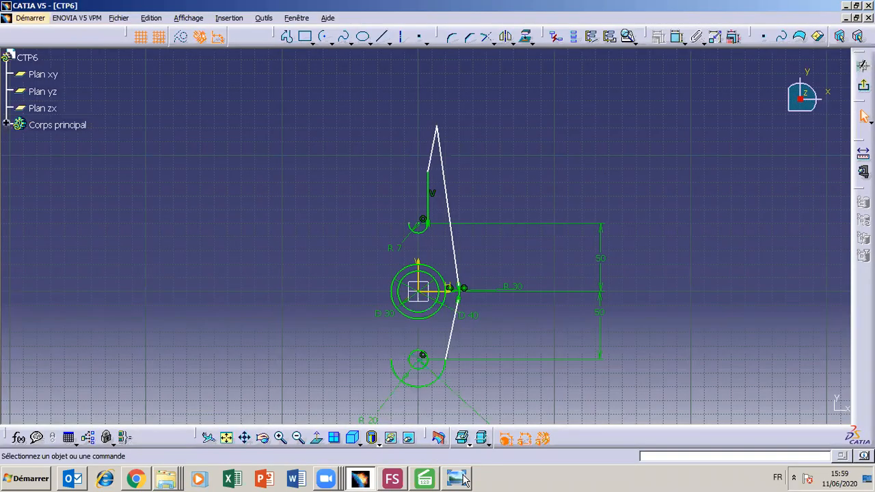
click(464, 481)
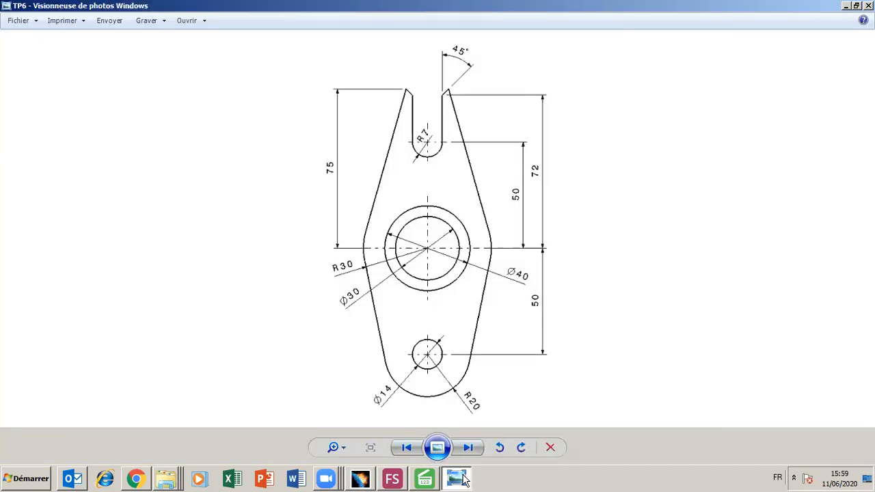
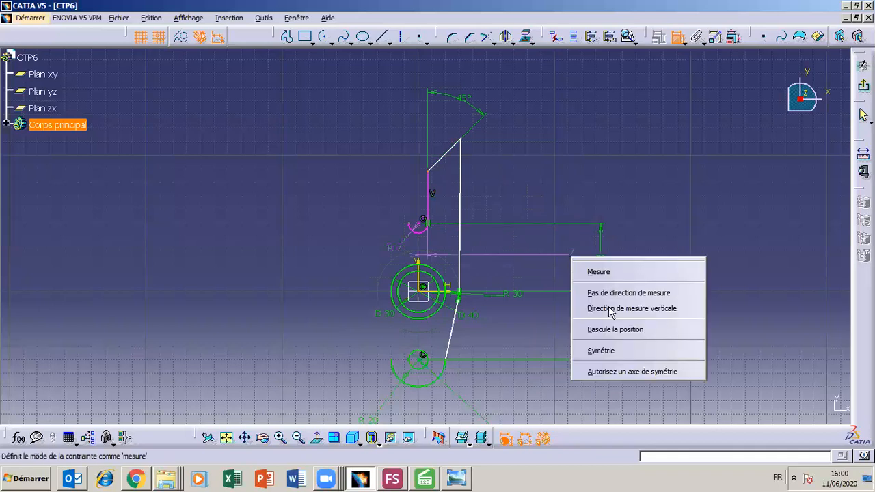
click(610, 309)
click(584, 235)
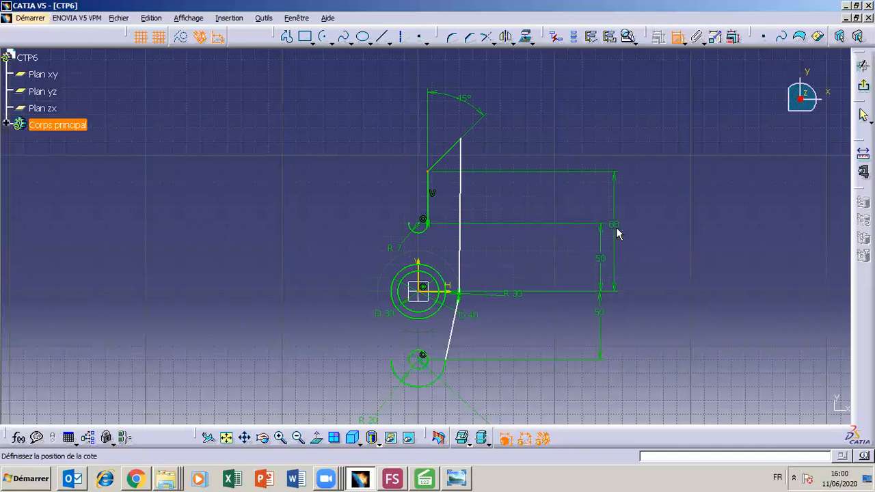
click(615, 235)
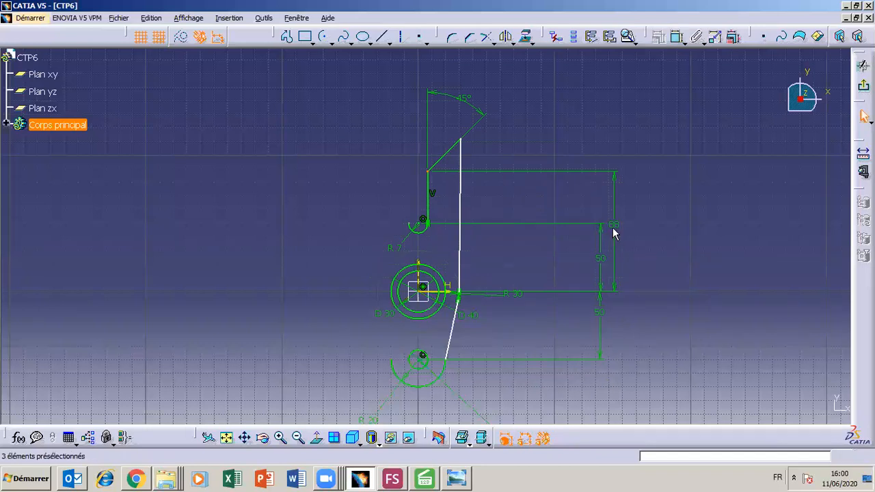
double_click(616, 227)
text(72)
click(530, 446)
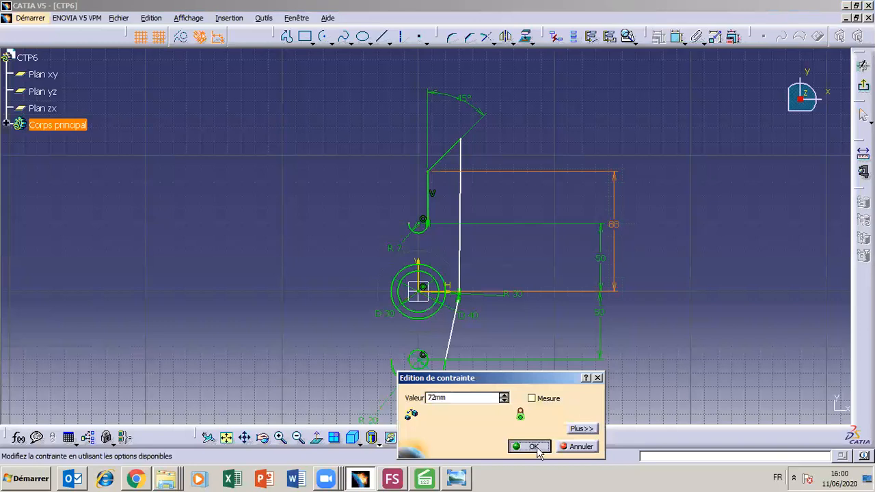
- Tidy the dimensions: bring the upper 50 mm one nearer the profile, align the 72 mm one above the lower 50 mm one, and shift the R 30 label inward
click(601, 259)
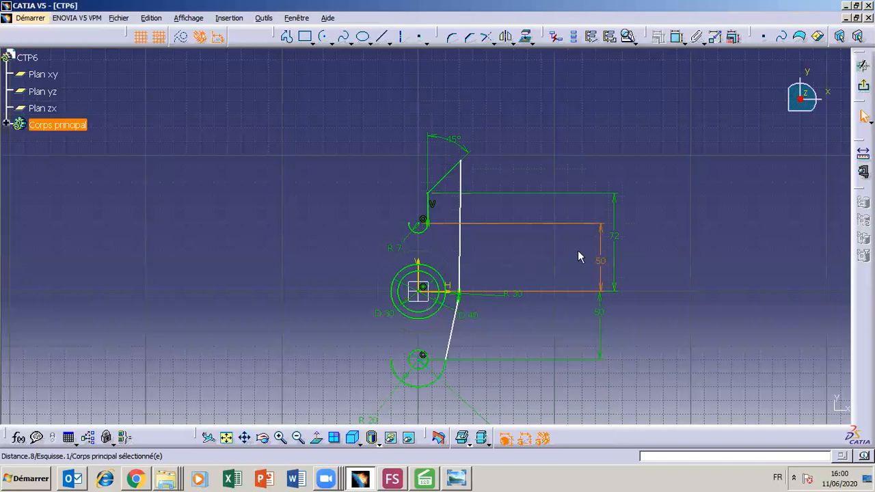
drag(557, 233, 515, 236)
click(516, 296)
drag(508, 309, 505, 315)
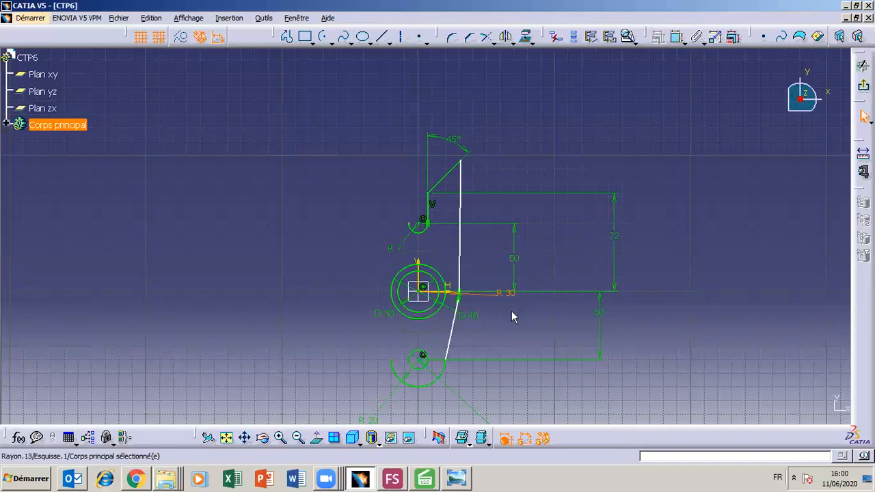
ctrl+click(600, 312)
click(614, 236)
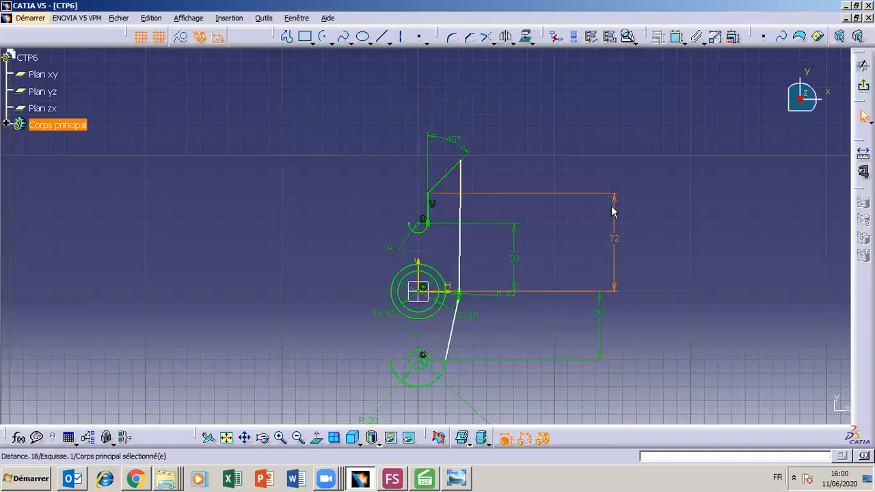
drag(607, 203, 600, 202)
click(505, 295)
drag(493, 308, 489, 306)
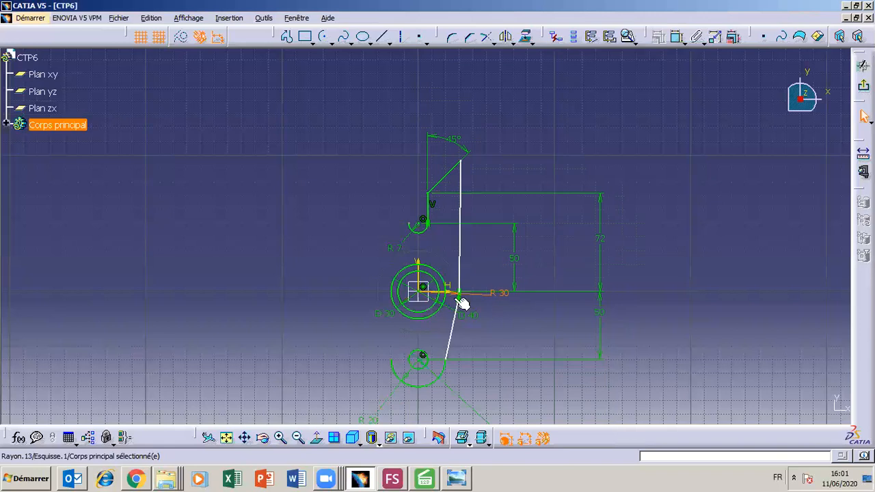
- Examine the side arc and the lower part of the profile up close and compare them with the TP6 reference drawing
click(280, 438)
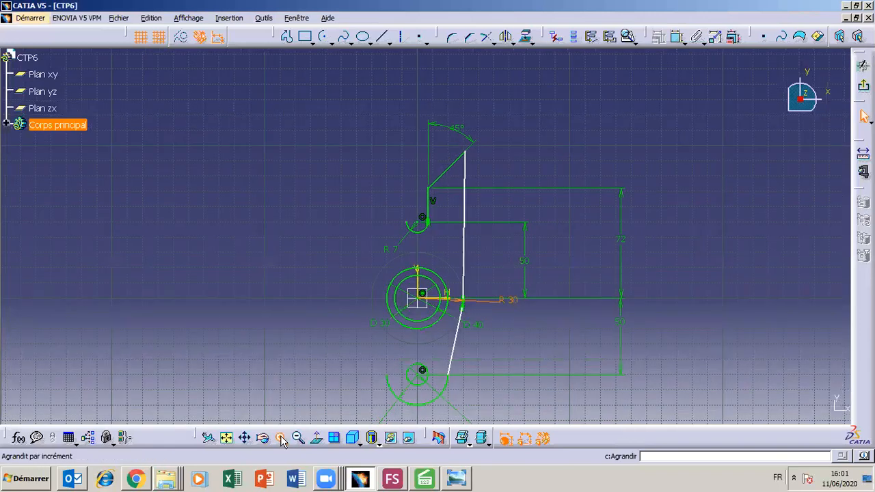
click(280, 439)
click(280, 438)
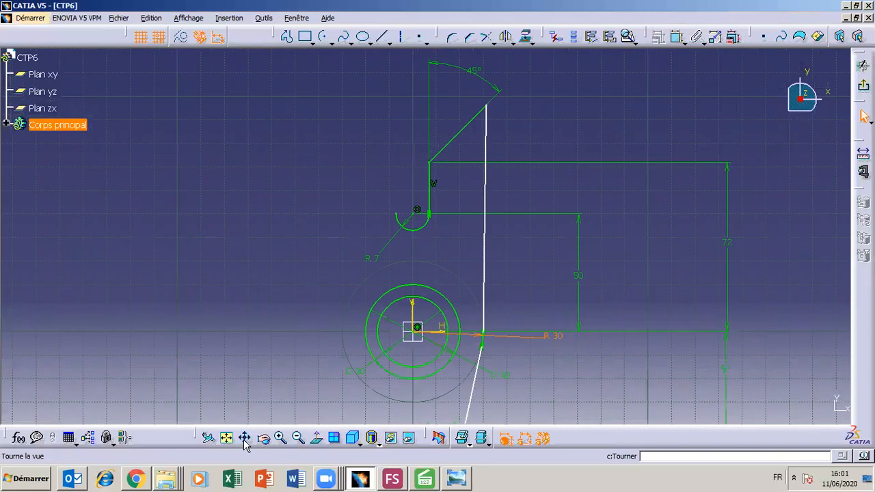
click(244, 439)
mouse_move(285, 350)
mouse_down()
mouse_move(274, 300)
mouse_move(269, 330)
mouse_up()
drag(261, 408, 270, 264)
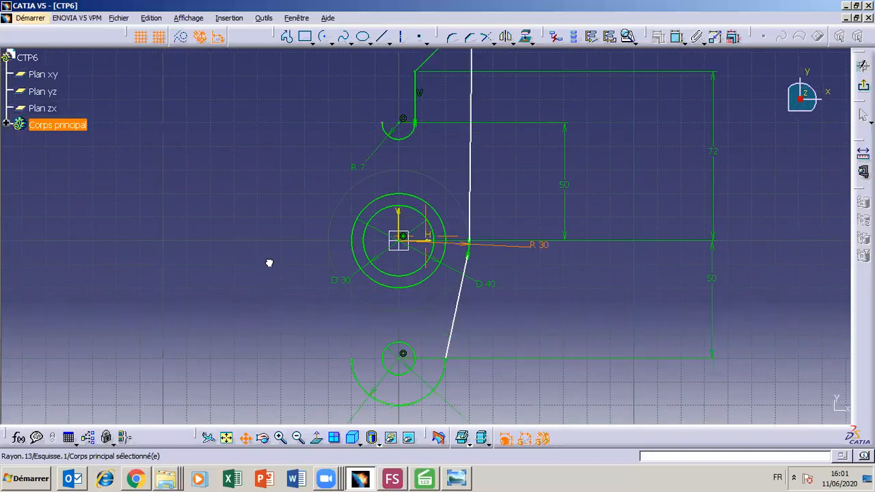
click(456, 479)
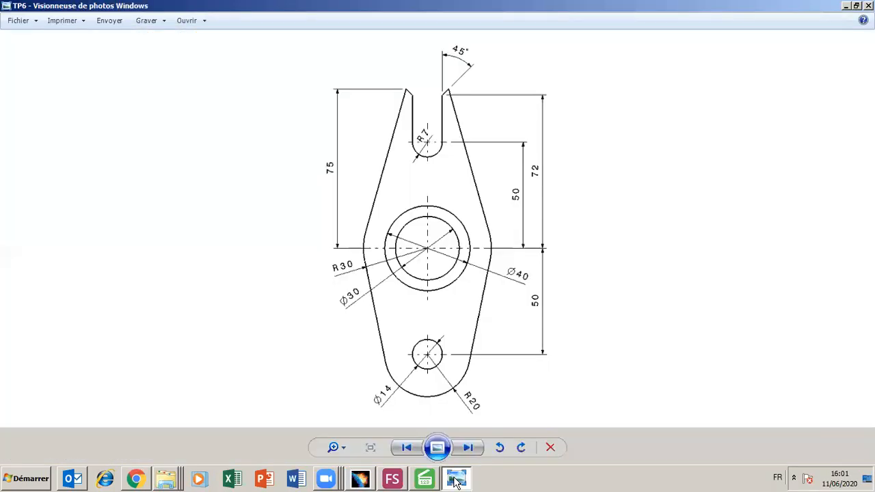
- Compare the sketch with the TP6 reference drawing, examining the R 30 side arc and the side line's upper end for missing dimensions
click(457, 480)
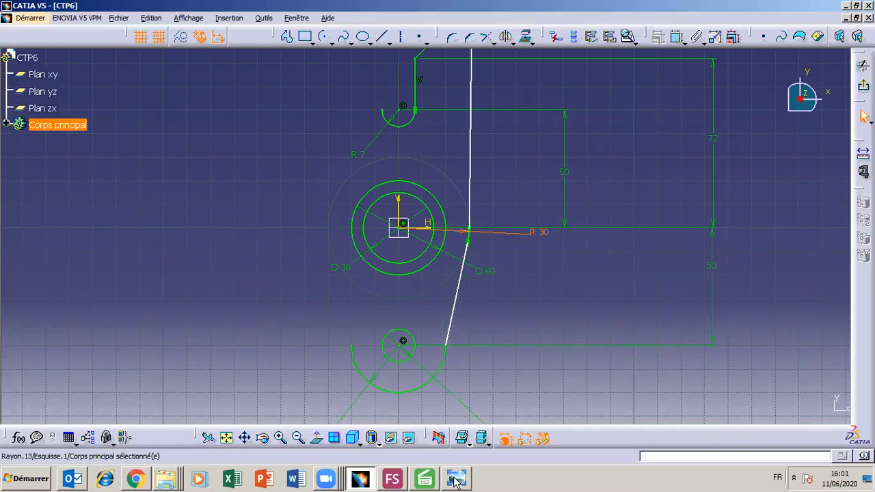
click(457, 480)
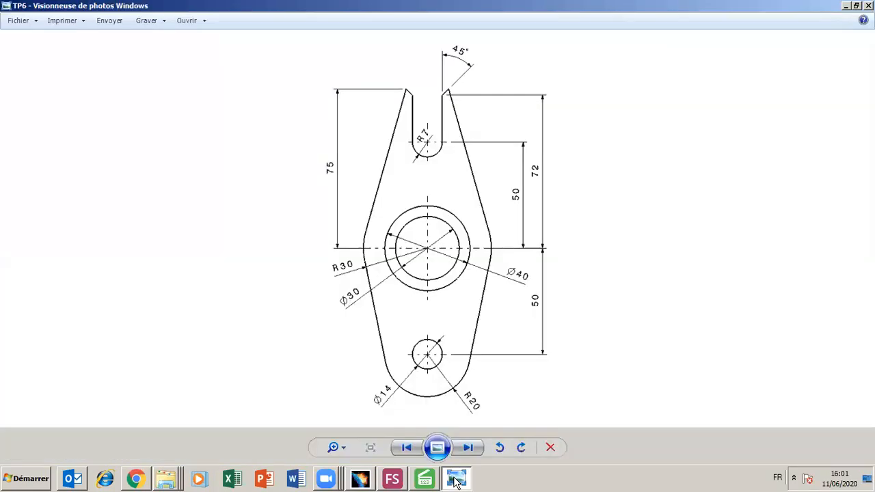
click(457, 479)
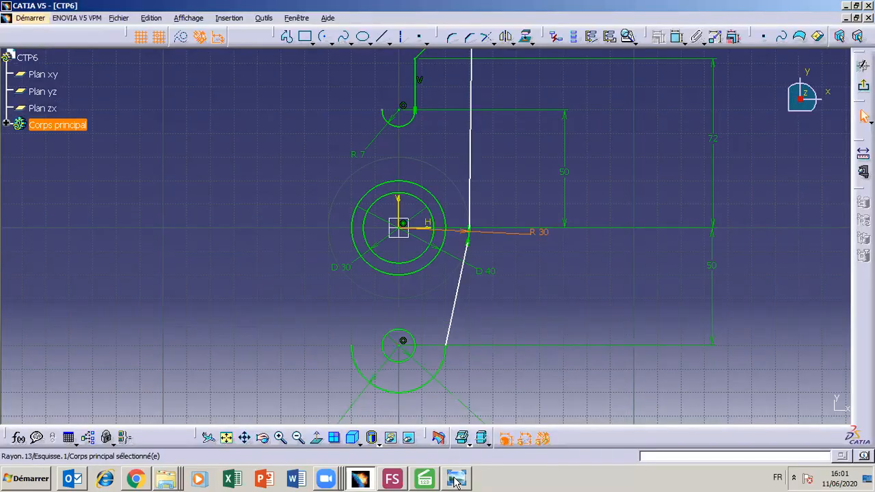
click(456, 480)
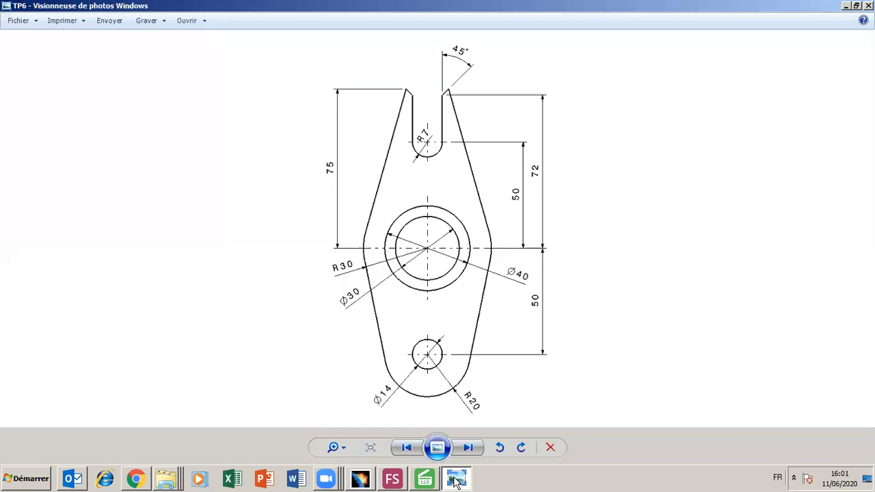
click(457, 480)
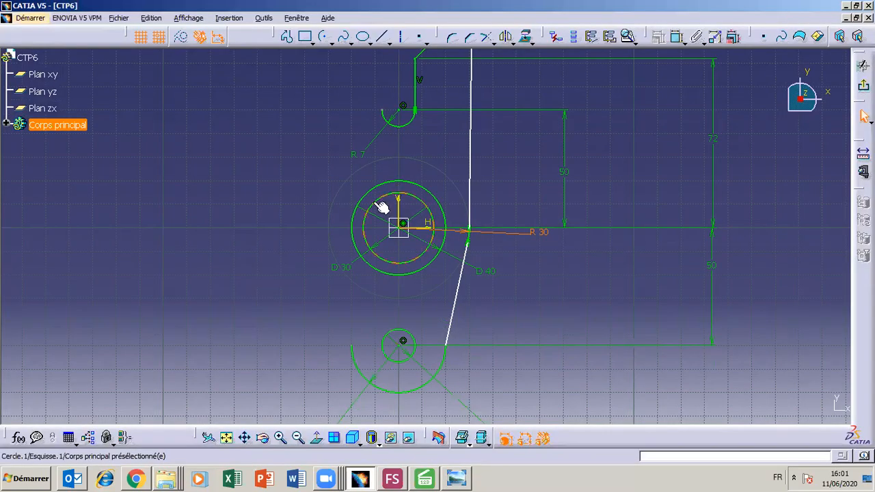
click(468, 481)
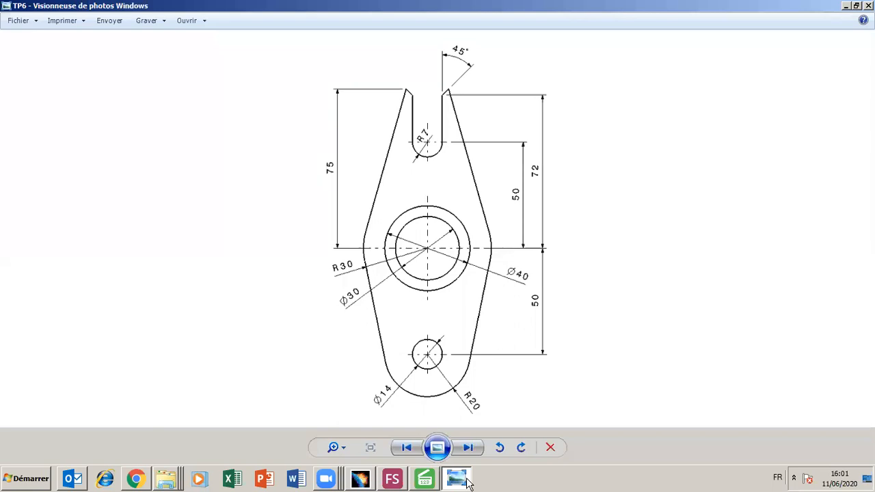
click(468, 481)
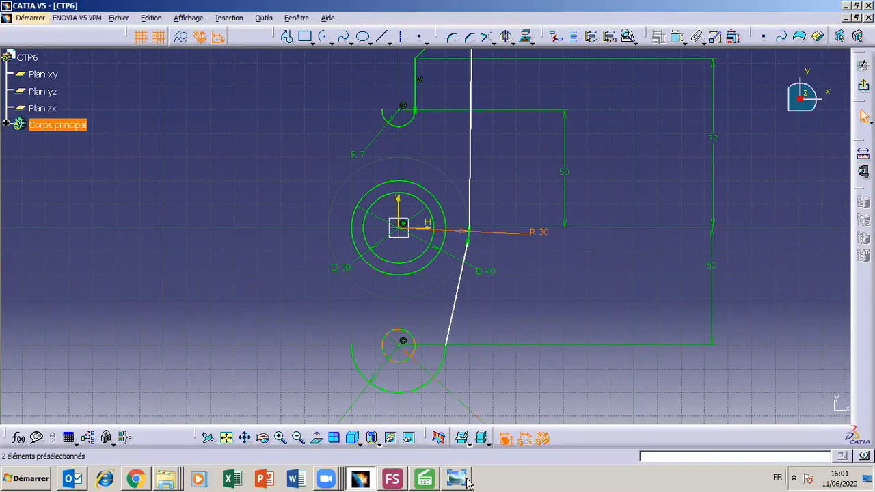
click(468, 481)
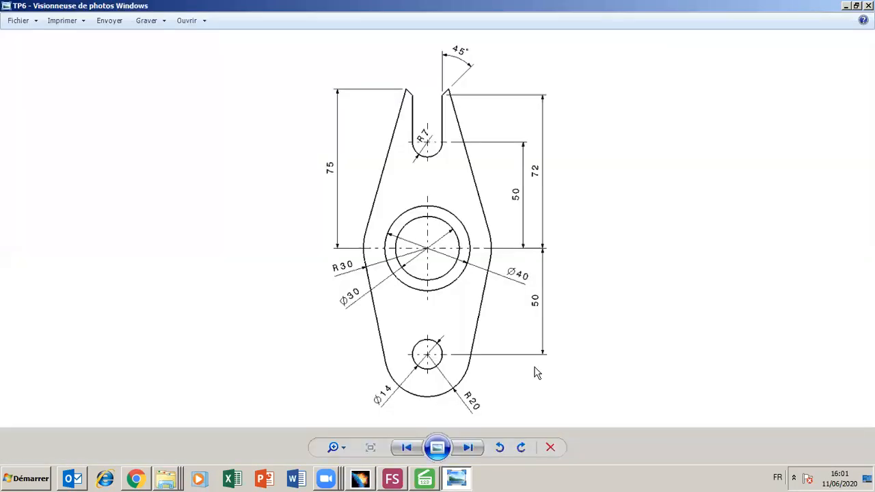
click(457, 479)
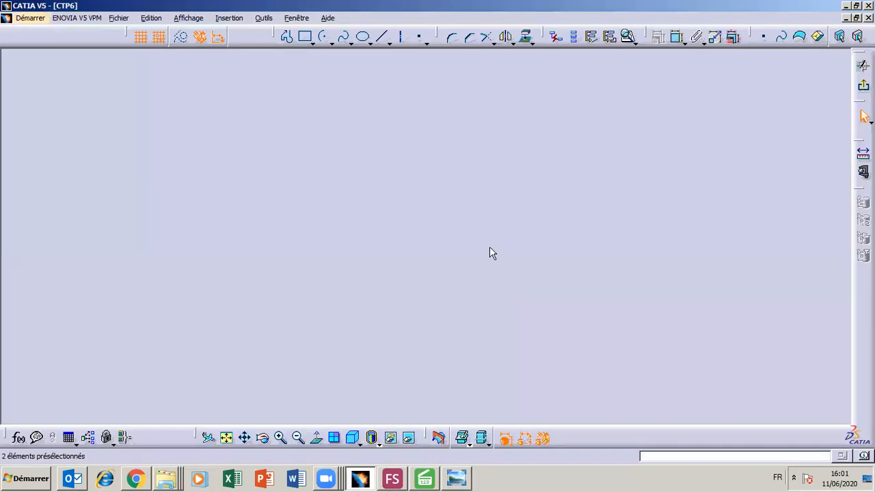
click(470, 238)
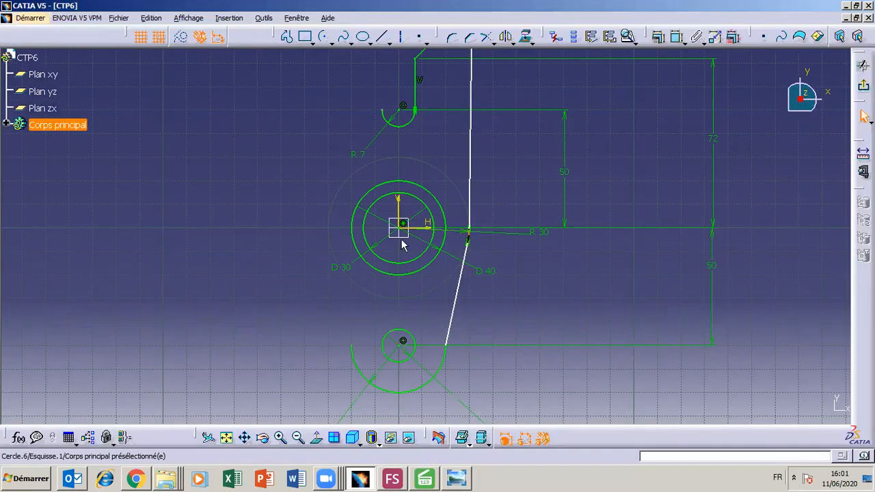
click(540, 234)
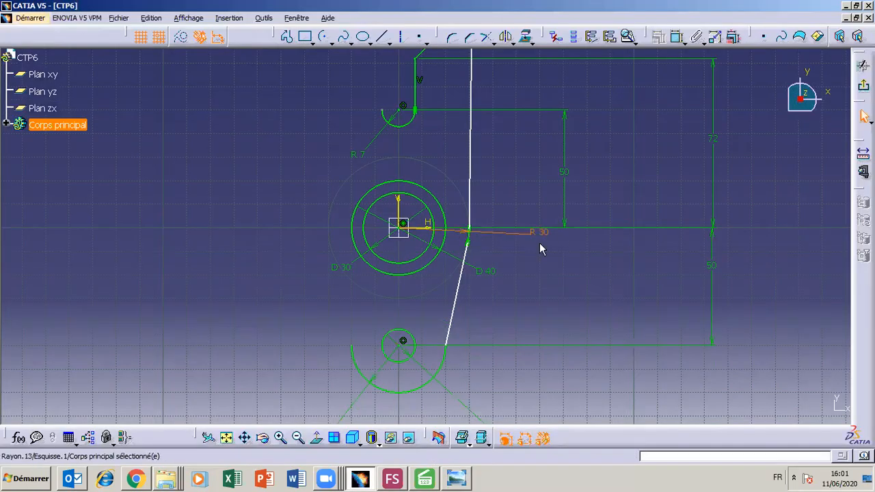
click(457, 479)
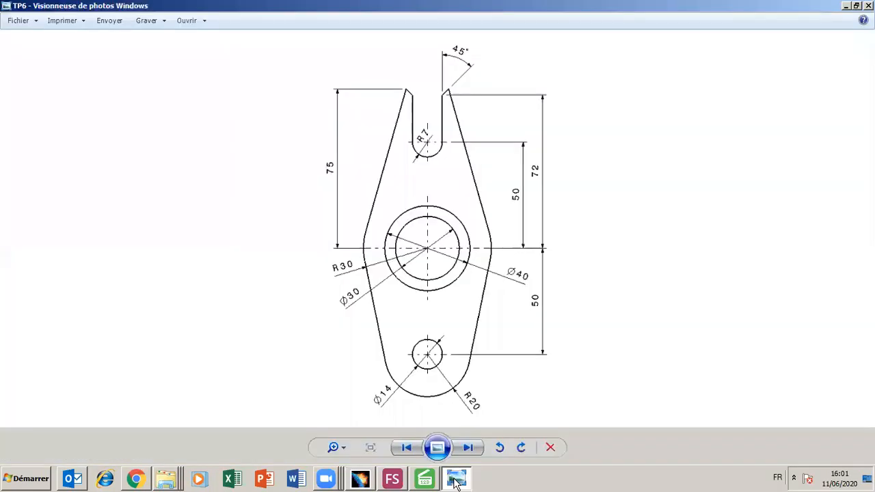
click(456, 480)
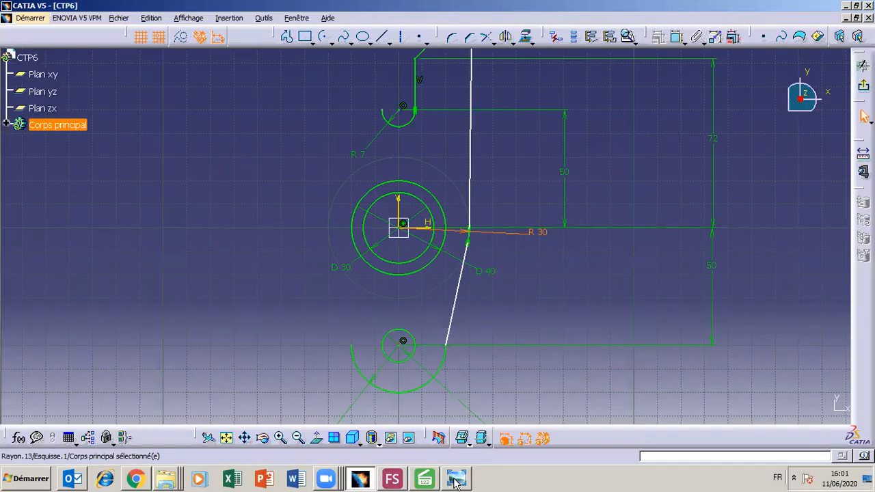
click(456, 480)
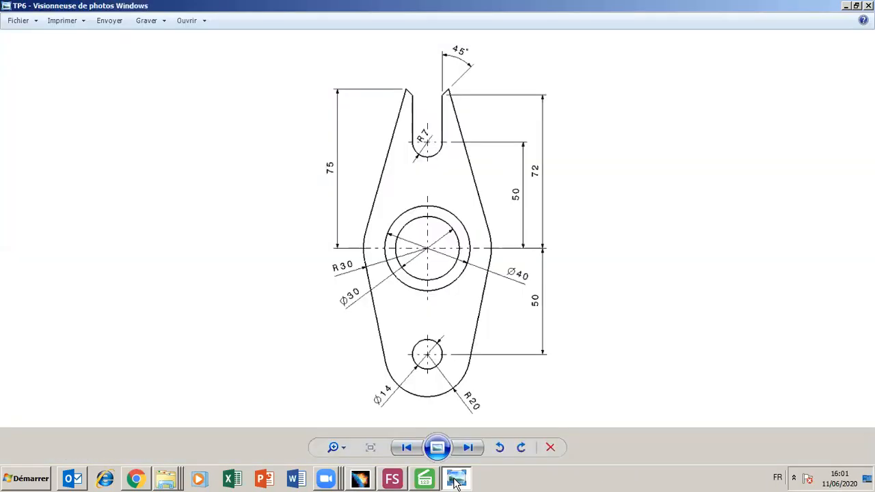
click(457, 480)
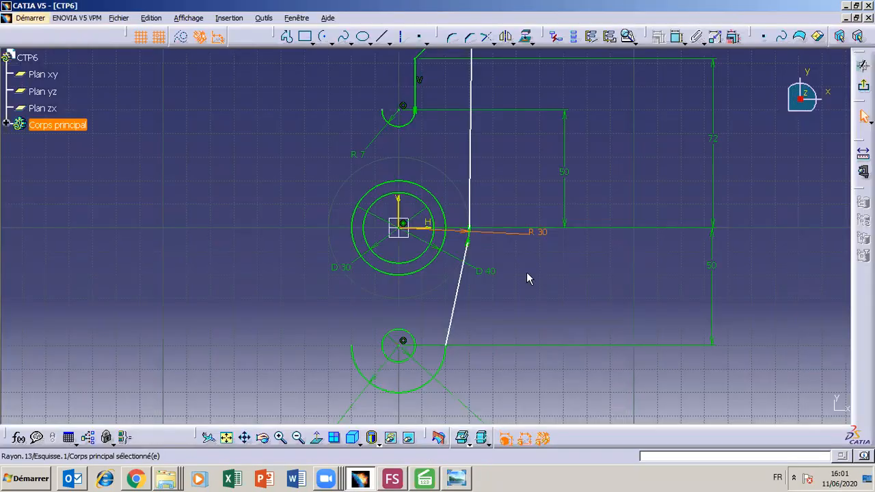
click(457, 480)
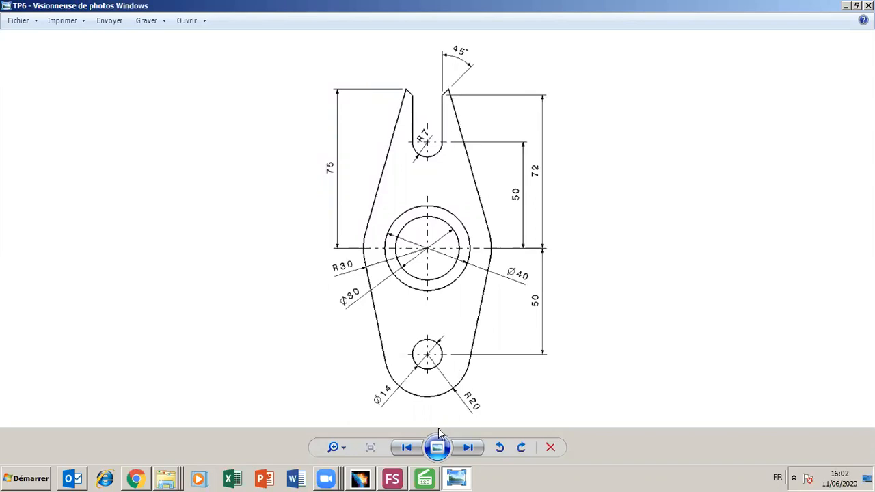
click(454, 482)
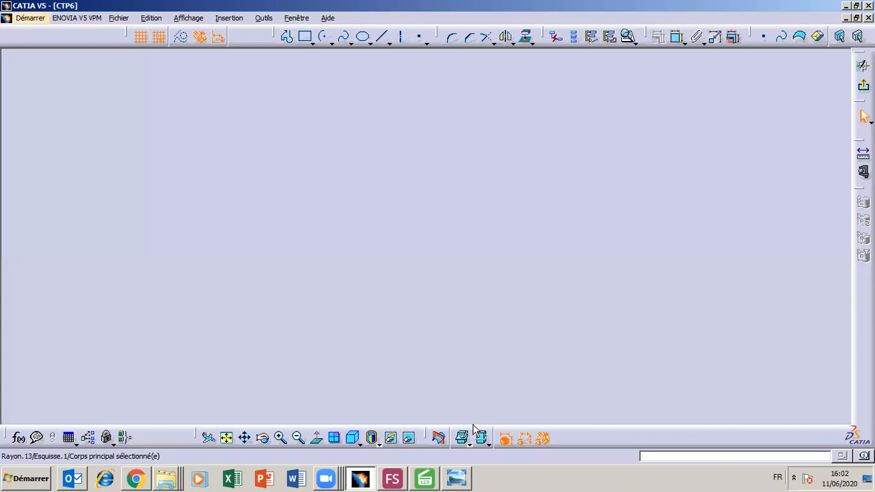
- Dimension the upper end of the side line vertically from the central circles' center, placing the dimension outside the 72 mm one
click(298, 438)
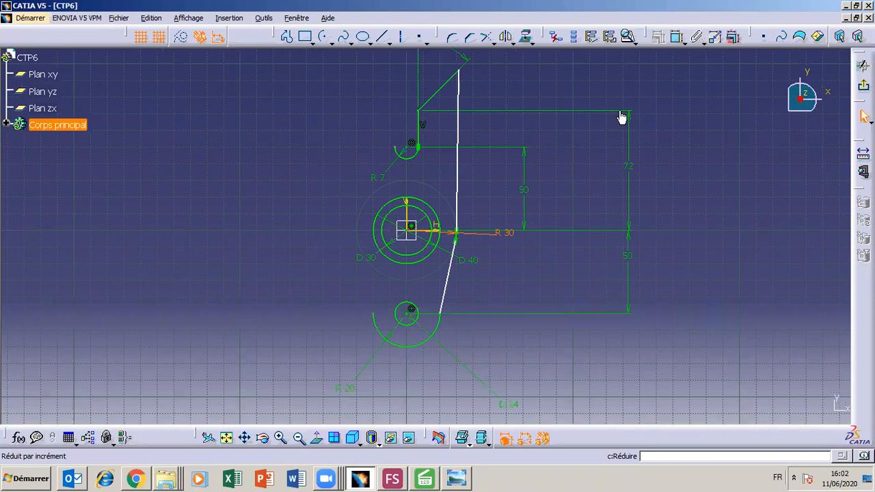
click(679, 38)
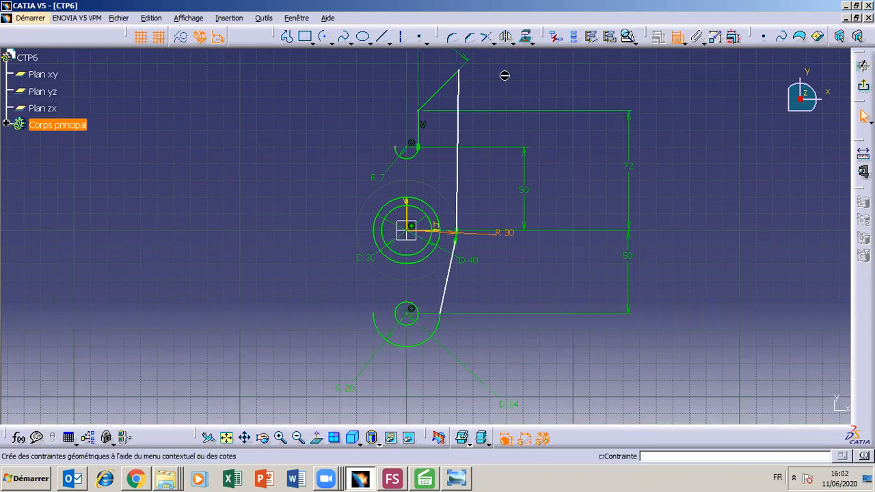
click(464, 74)
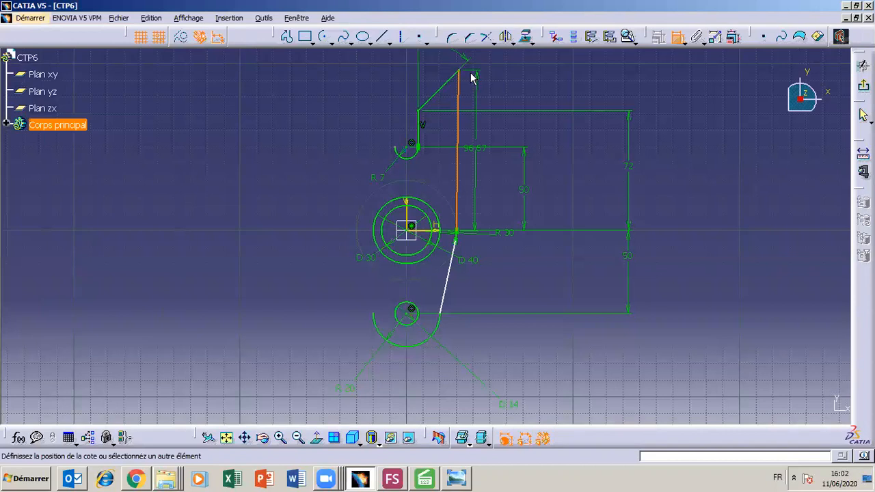
key(Escape)
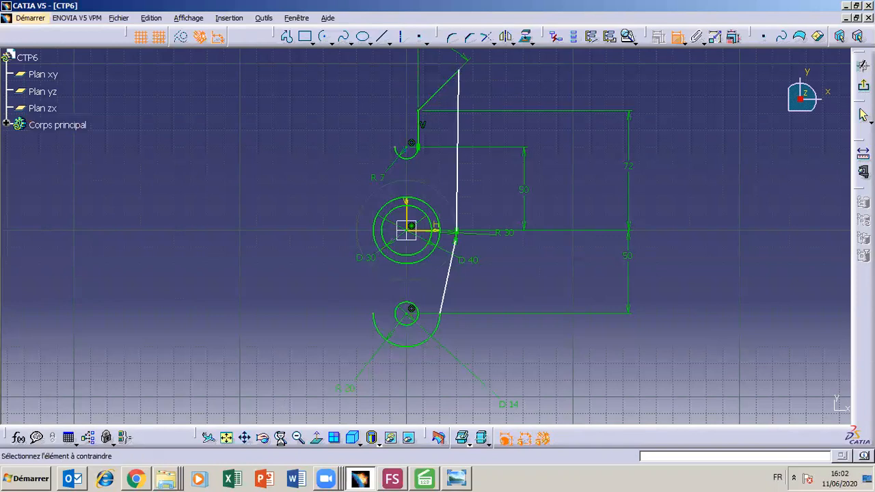
click(281, 437)
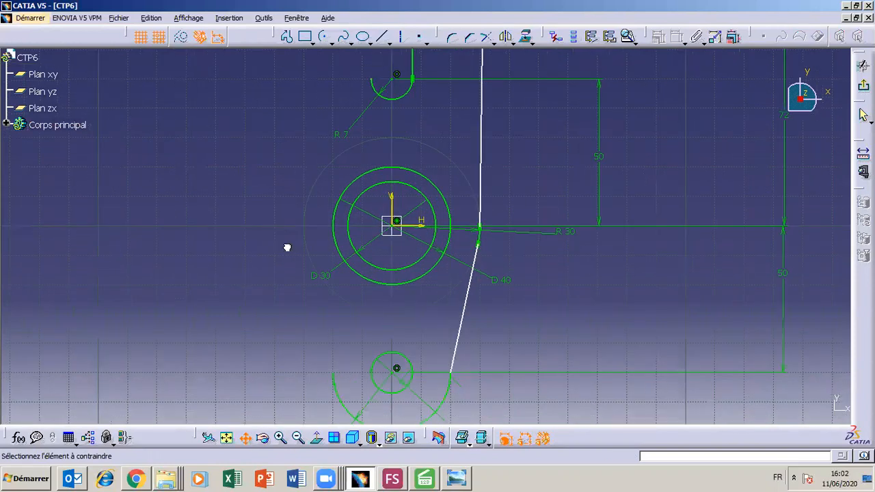
drag(287, 247, 238, 381)
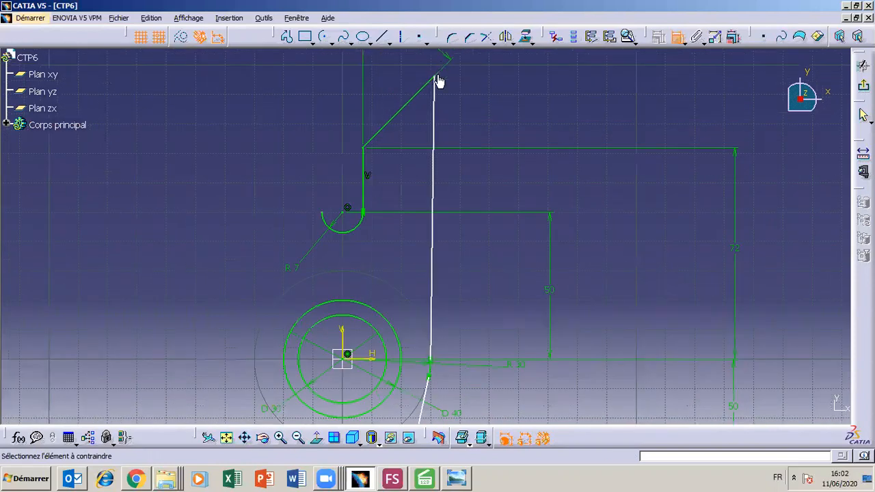
click(438, 82)
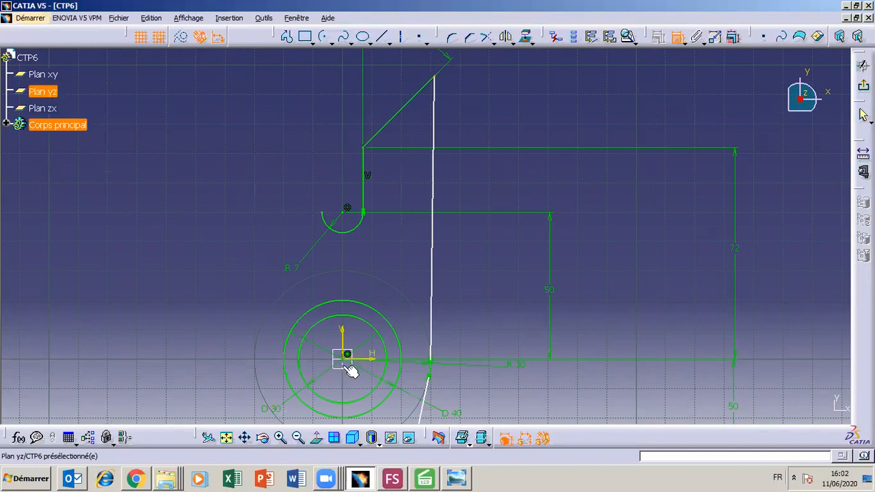
click(390, 354)
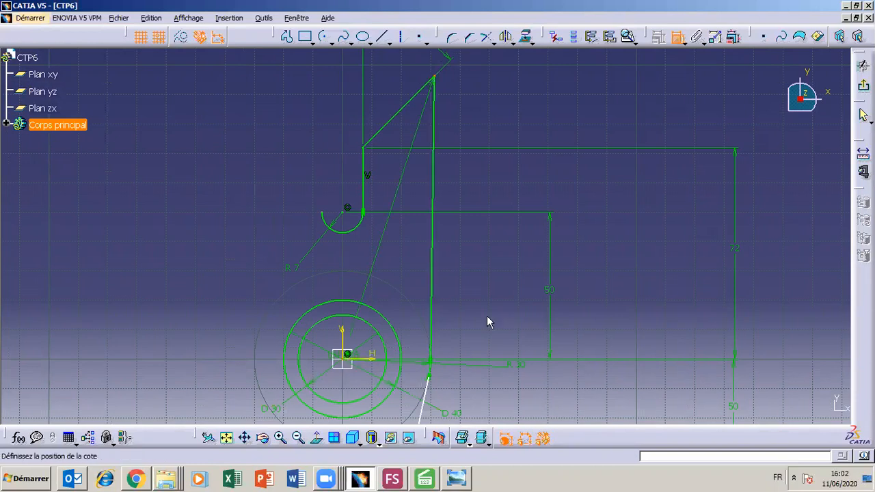
right_click(488, 323)
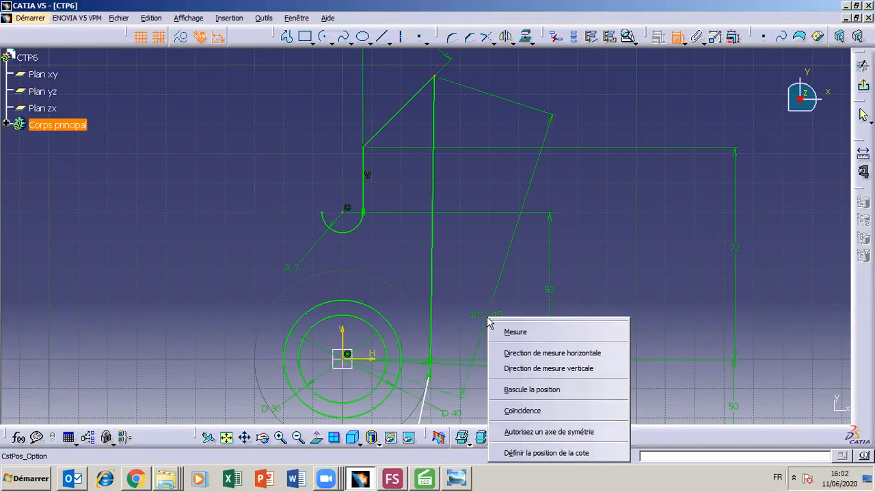
click(506, 368)
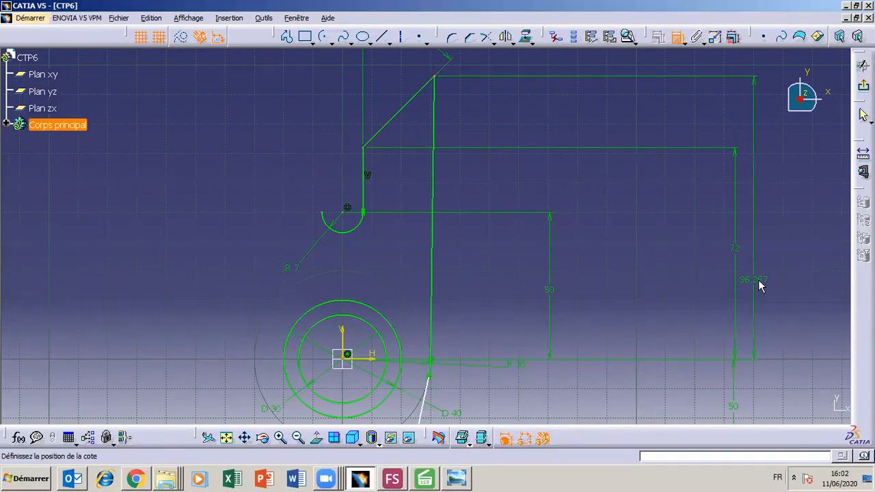
click(762, 287)
- Set the vertical height of the side line's upper end to 75 mm
double_click(760, 281)
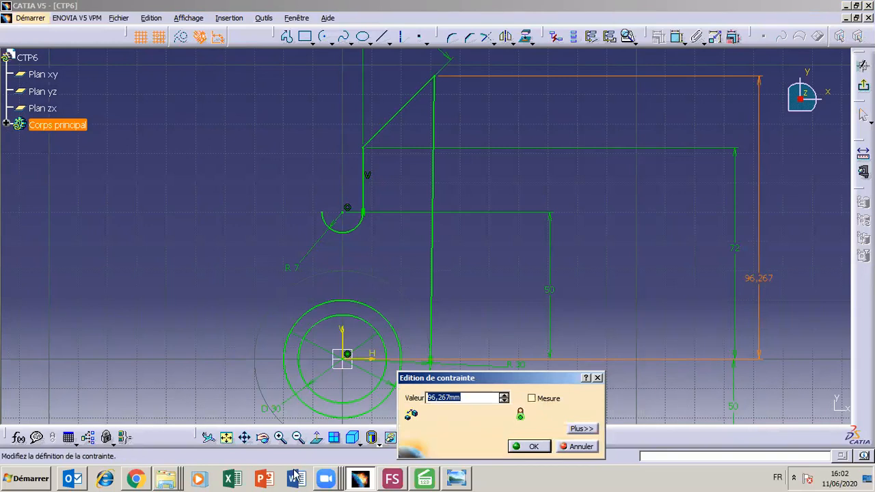
text(75)
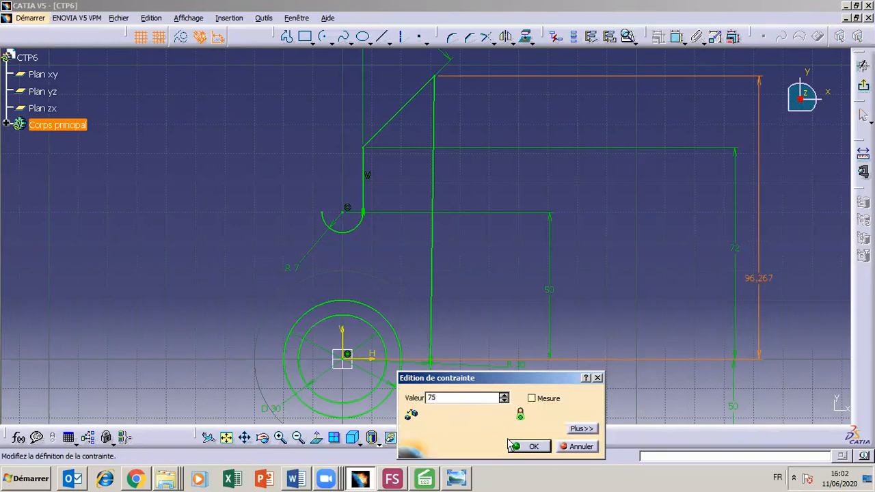
click(532, 445)
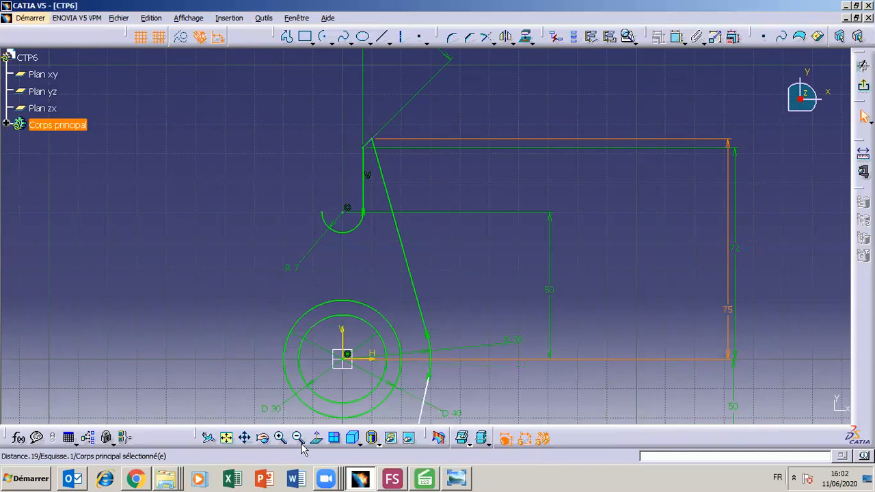
- Check the TP6 reference drawing and make the lower side line tangent to the large bottom arc
click(297, 438)
click(302, 443)
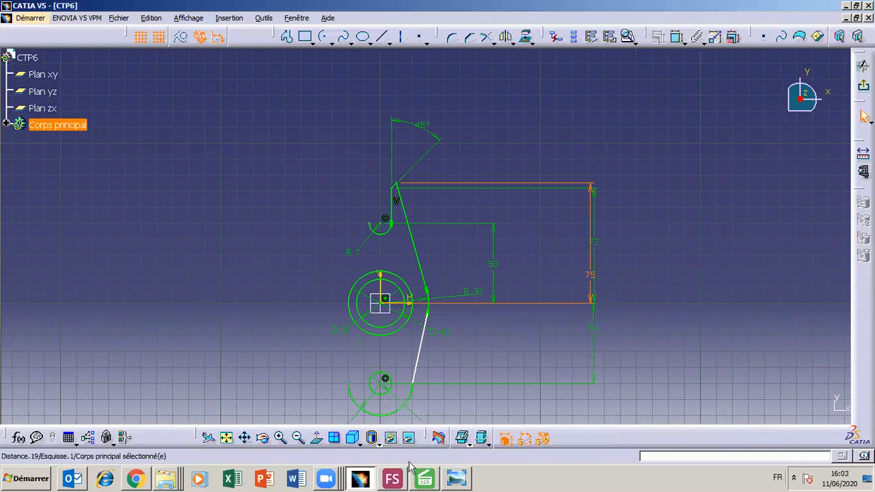
click(458, 480)
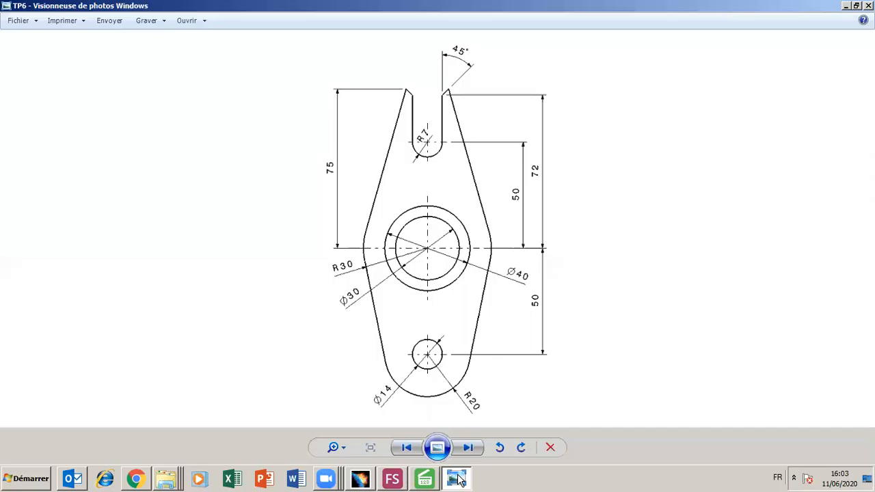
click(458, 480)
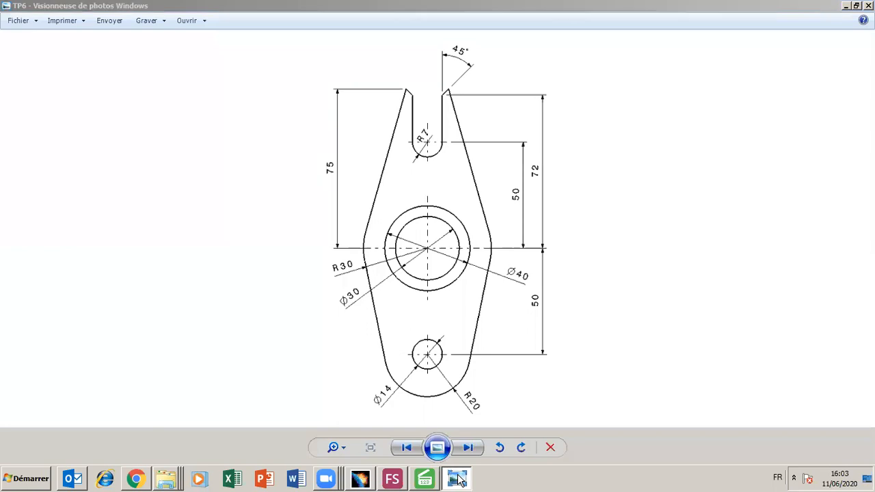
click(423, 366)
click(420, 366)
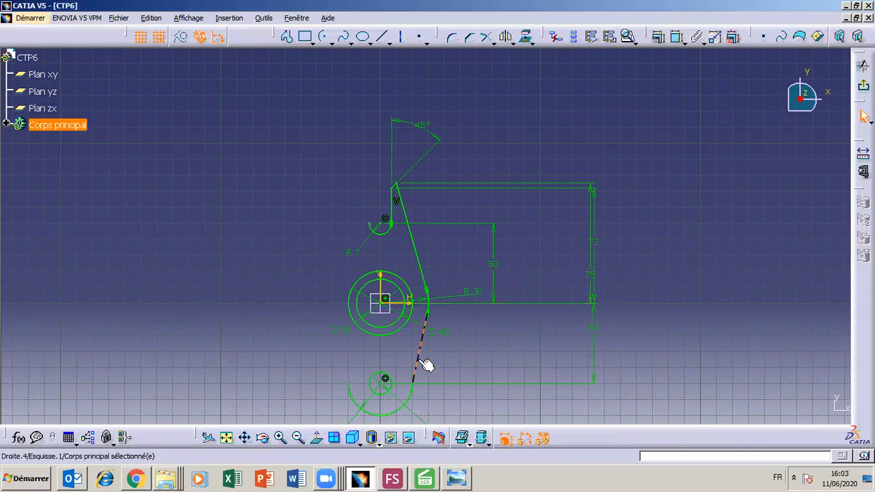
ctrl+click(414, 400)
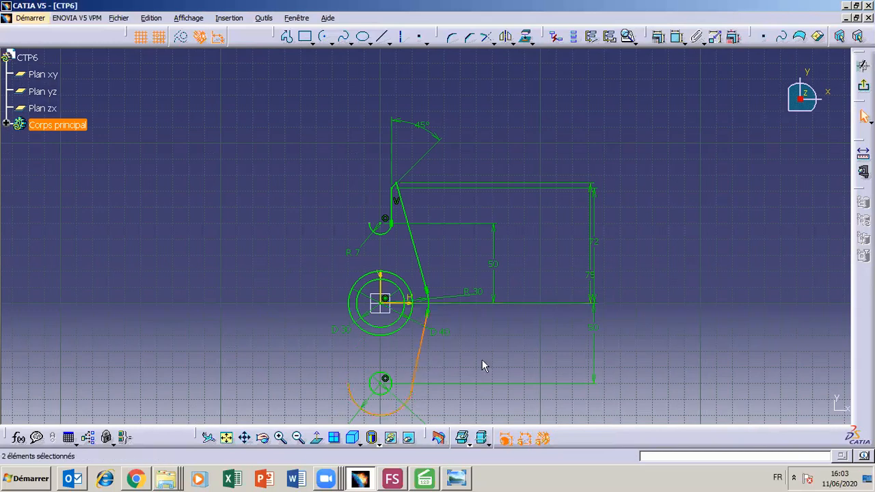
click(660, 35)
click(554, 327)
click(548, 414)
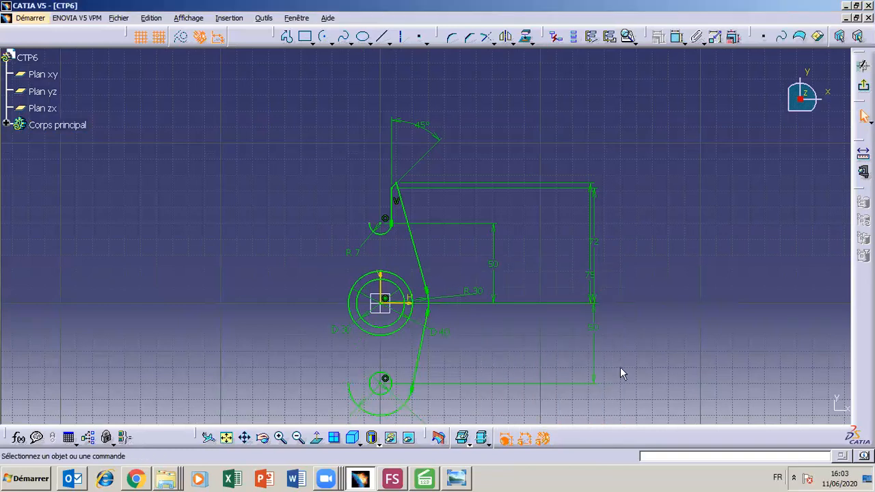
- Move the 72 mm and lower 50 mm vertical dimensions closer to the profile and the 75 mm dimension outside them, comparing with the TP6 drawing
click(461, 481)
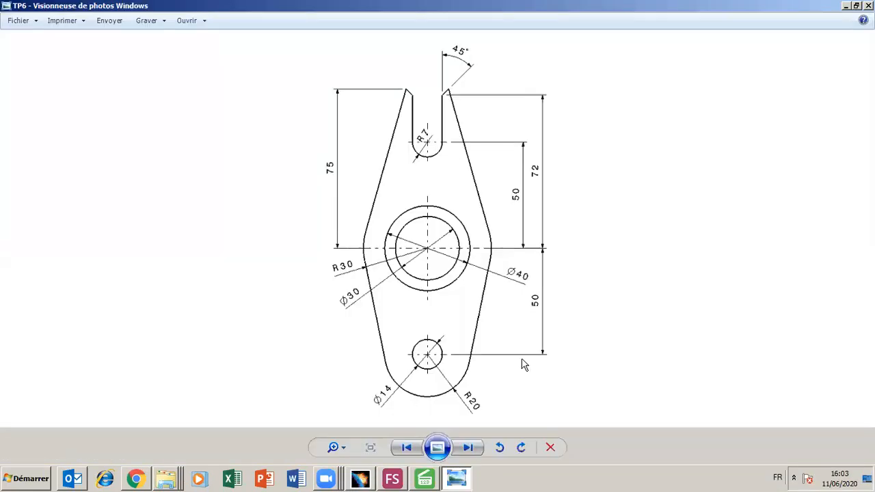
click(462, 481)
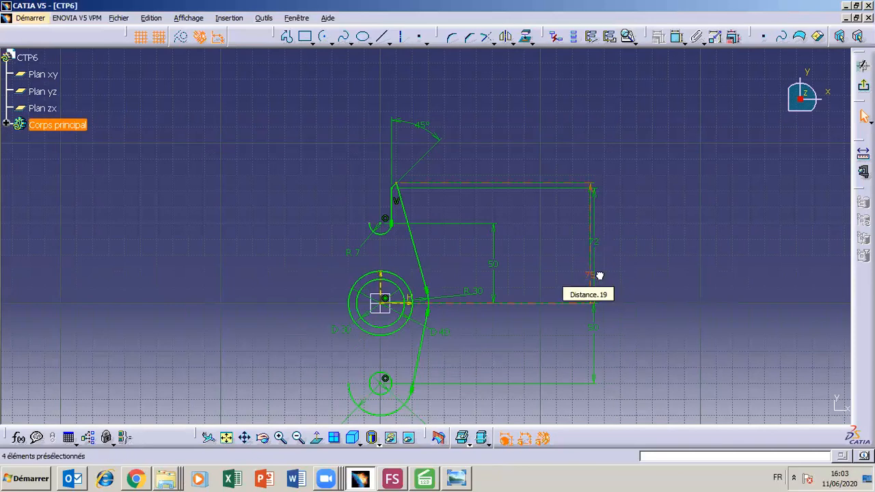
click(600, 304)
drag(599, 303, 553, 318)
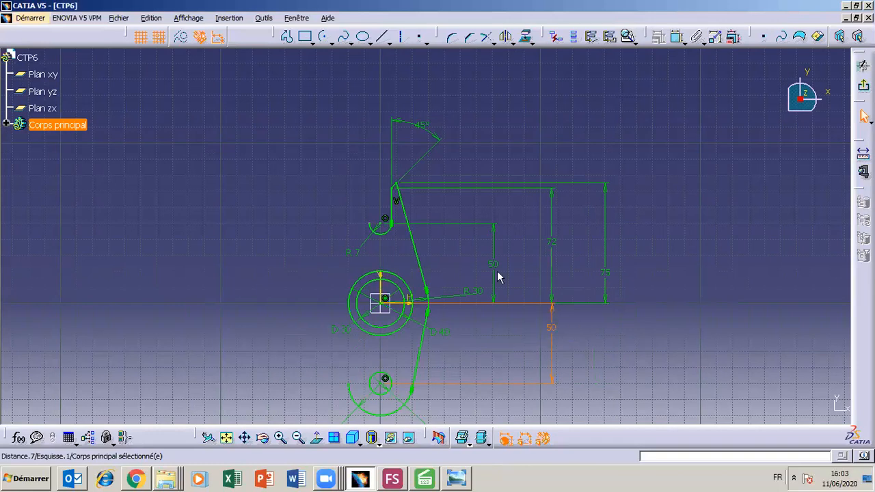
- Mirror the side lines, side arc, slot line and chamfer line about the vertical axis to complete the TP6 outline
click(457, 480)
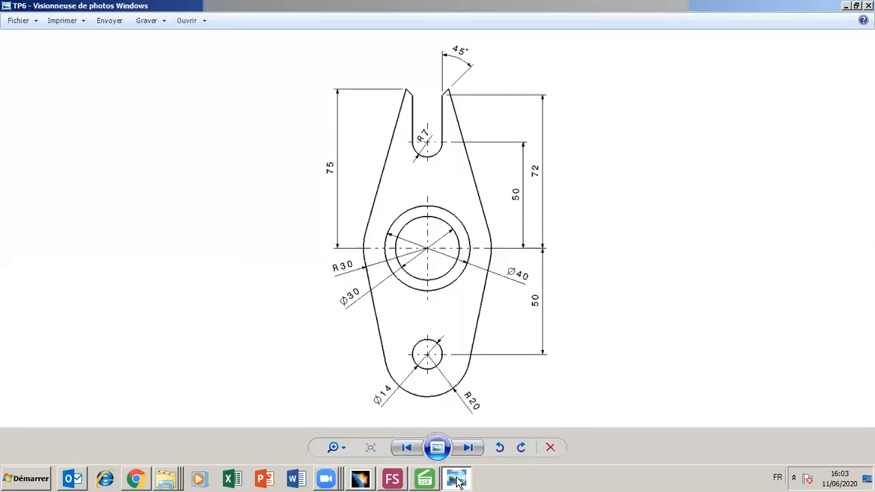
click(457, 481)
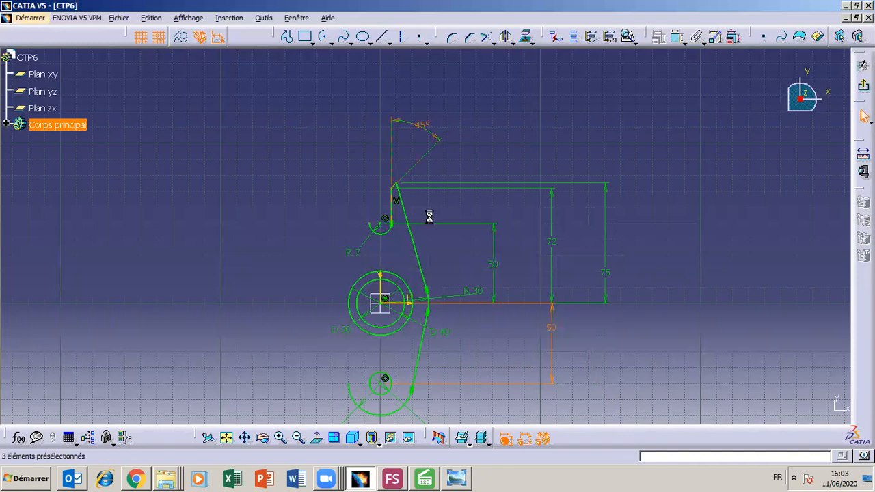
click(437, 271)
drag(451, 376, 470, 401)
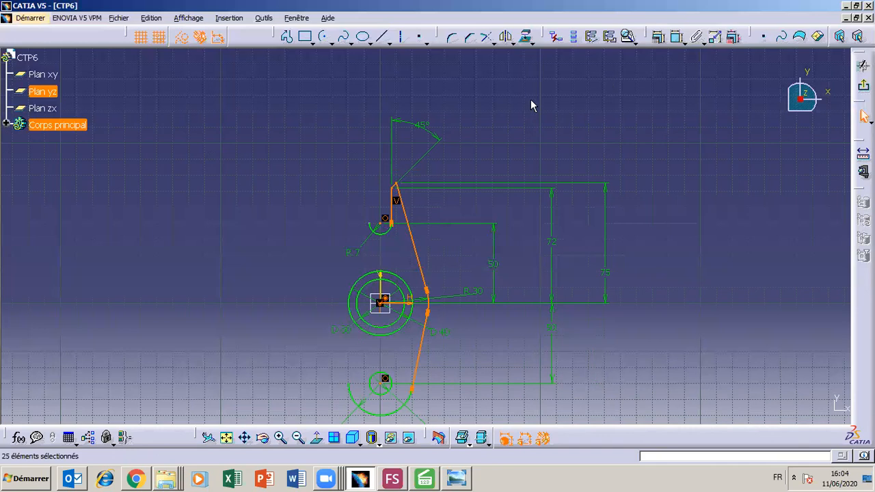
click(507, 38)
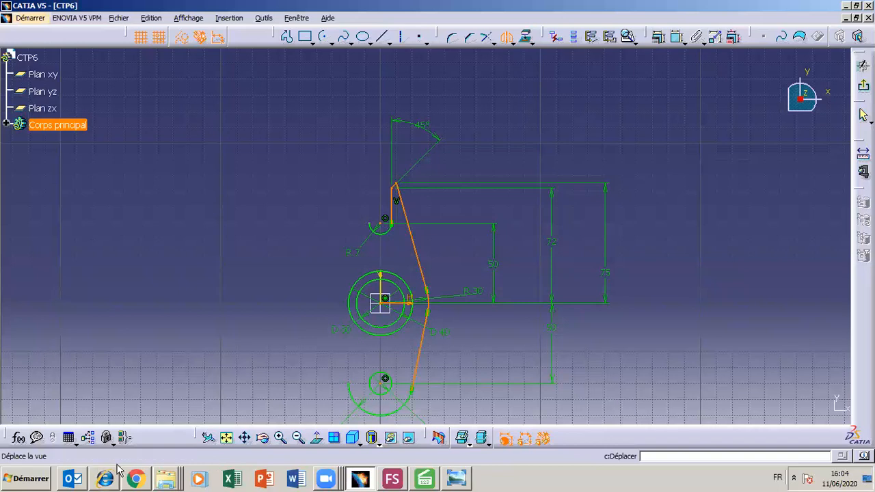
click(386, 293)
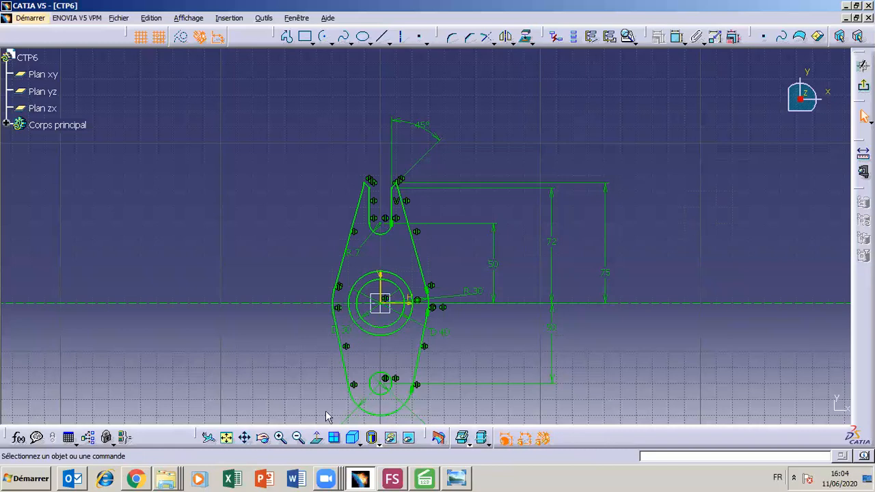
- Run a sketch analysis and examine the status of the three circles and the outer contour, locating where the outline is open
click(281, 438)
click(281, 437)
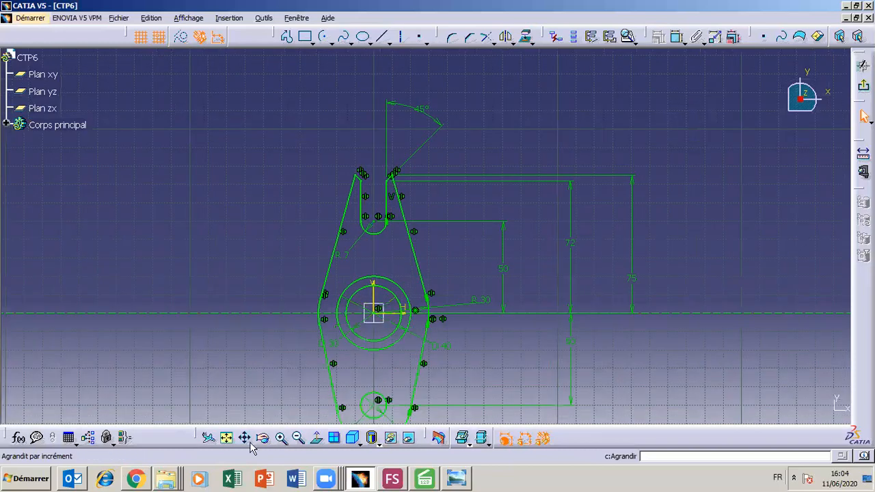
drag(247, 415, 253, 332)
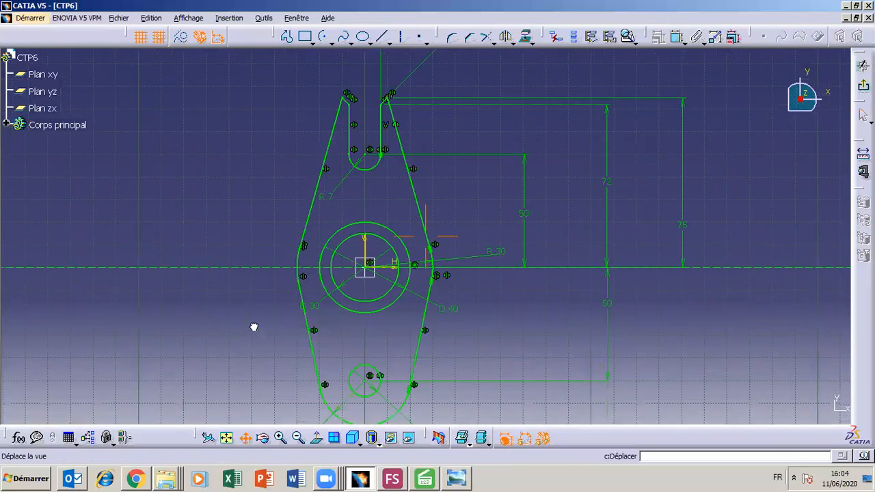
drag(562, 209, 567, 189)
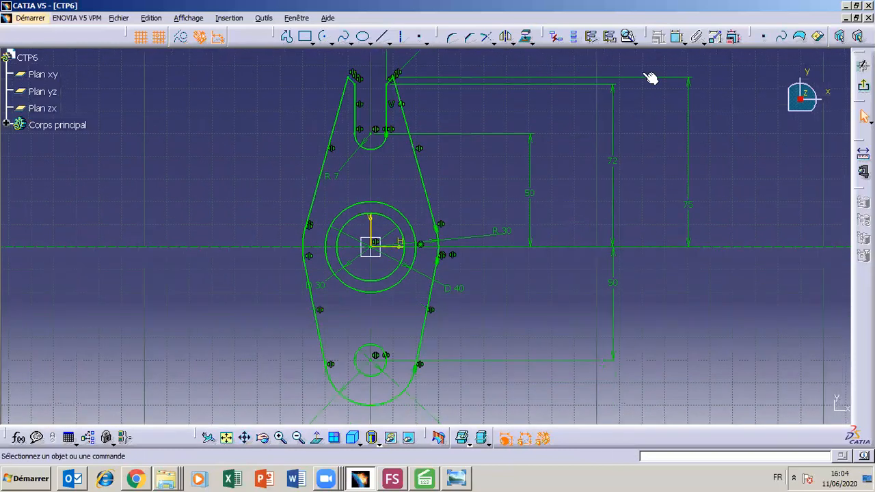
click(627, 39)
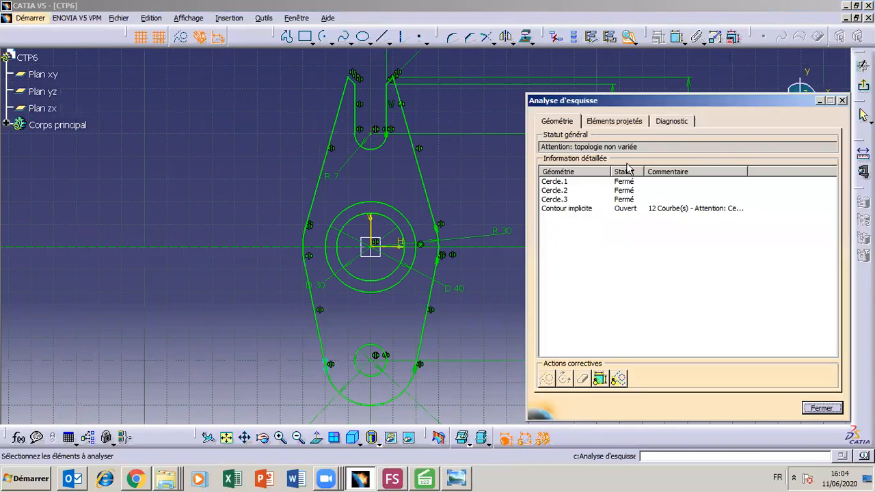
click(591, 210)
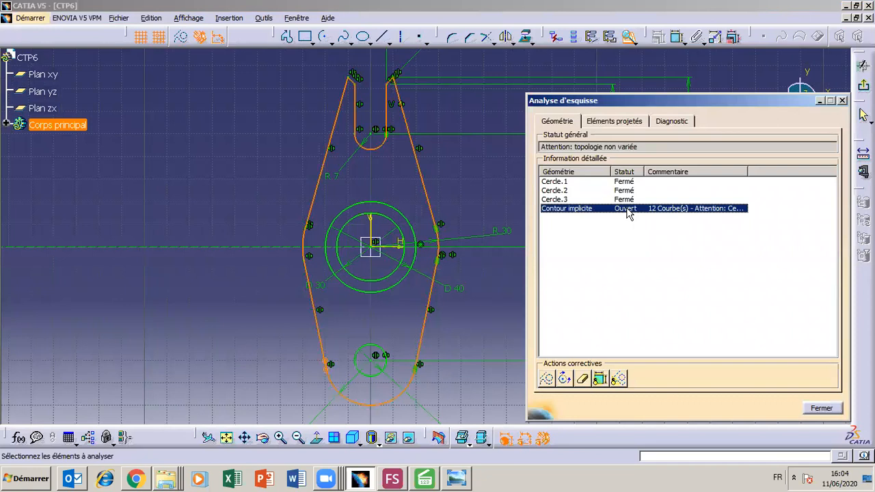
click(557, 190)
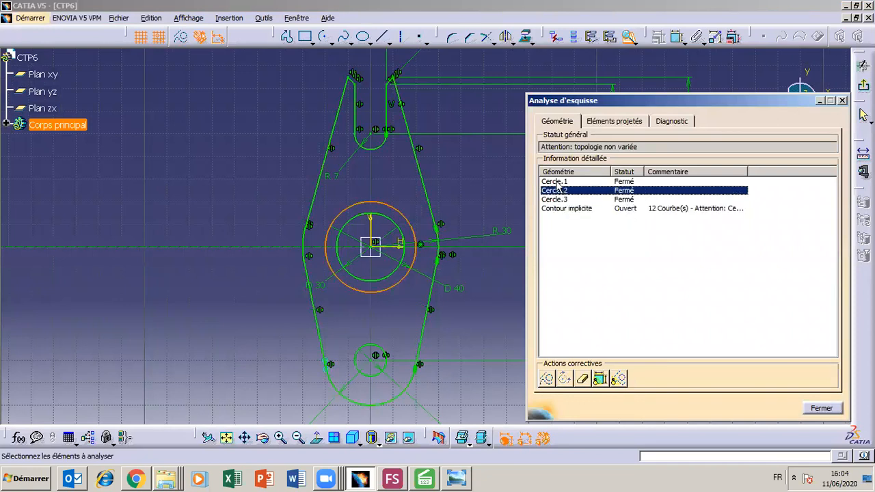
click(557, 182)
click(562, 199)
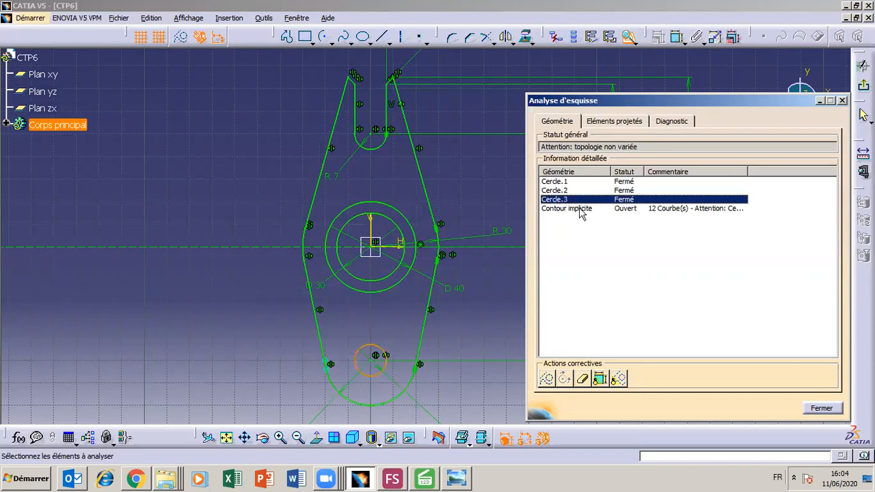
click(579, 208)
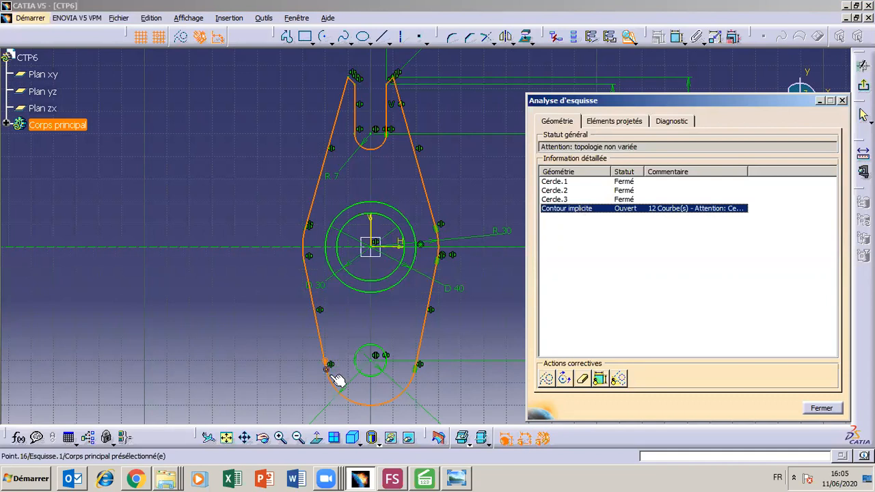
click(332, 396)
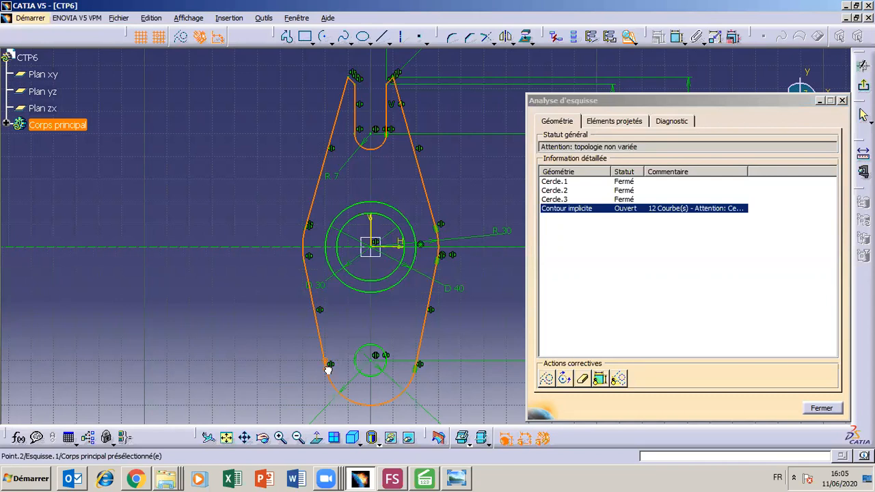
click(820, 409)
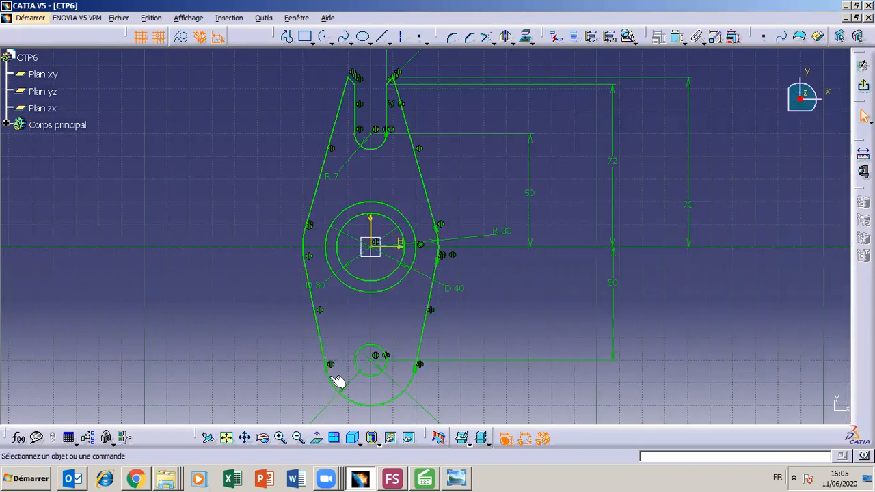
- Make the bottom arc's free end coincident with the mirrored lower side line's end, and analyse the sketch again for closed contours
click(348, 394)
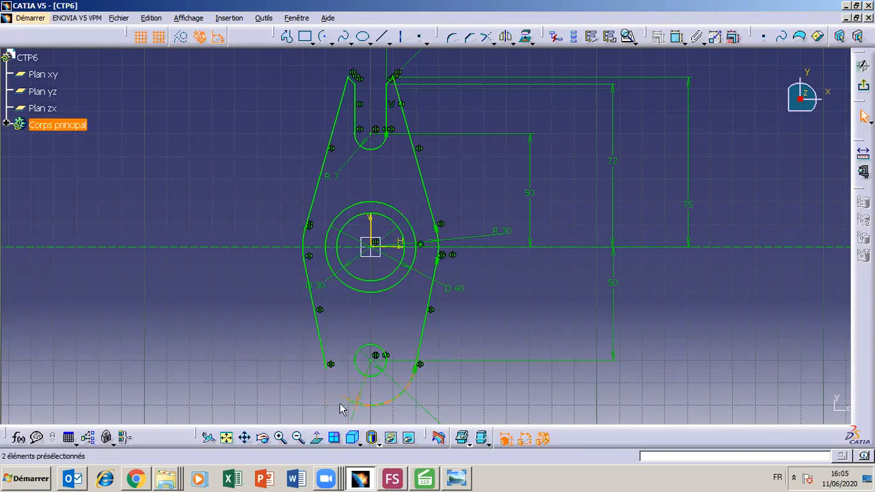
click(342, 404)
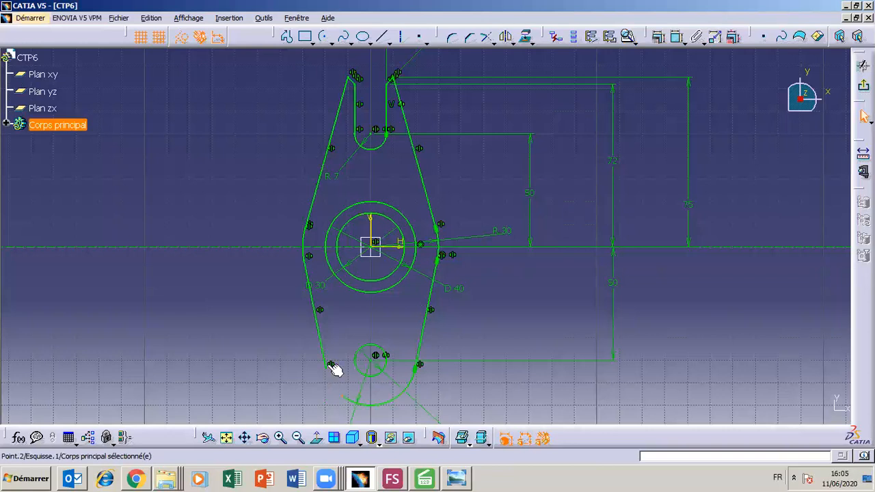
click(654, 38)
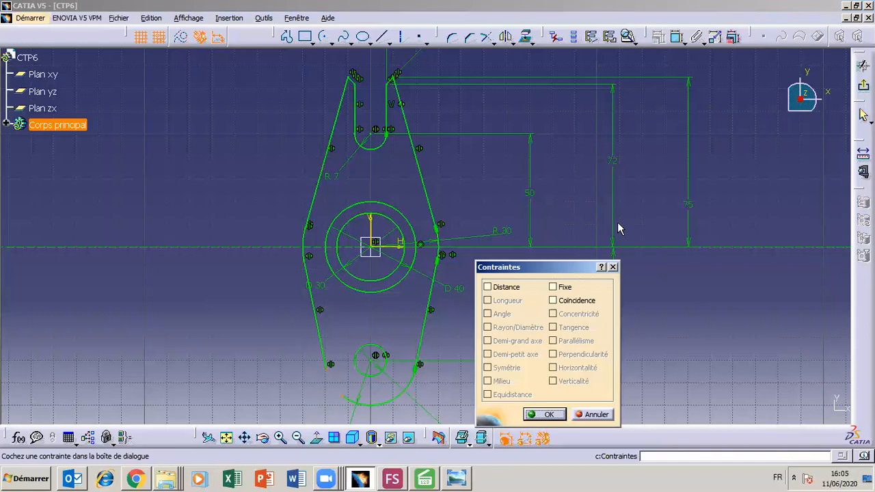
click(553, 301)
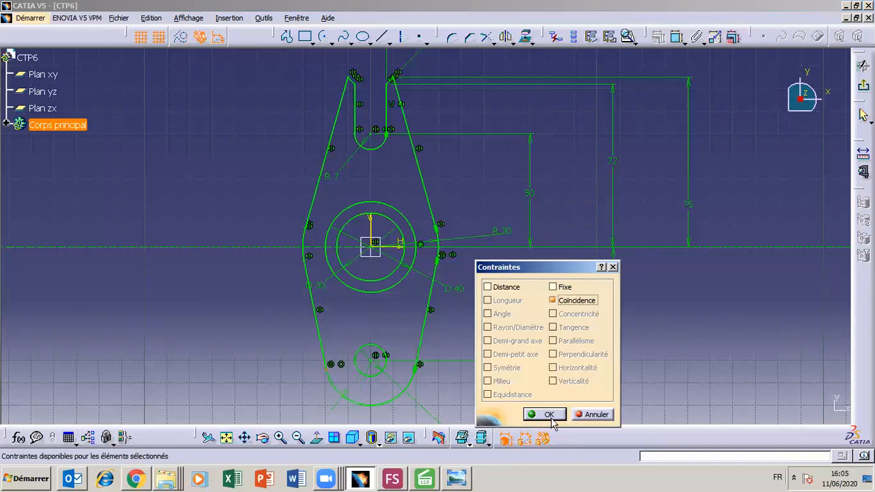
click(550, 415)
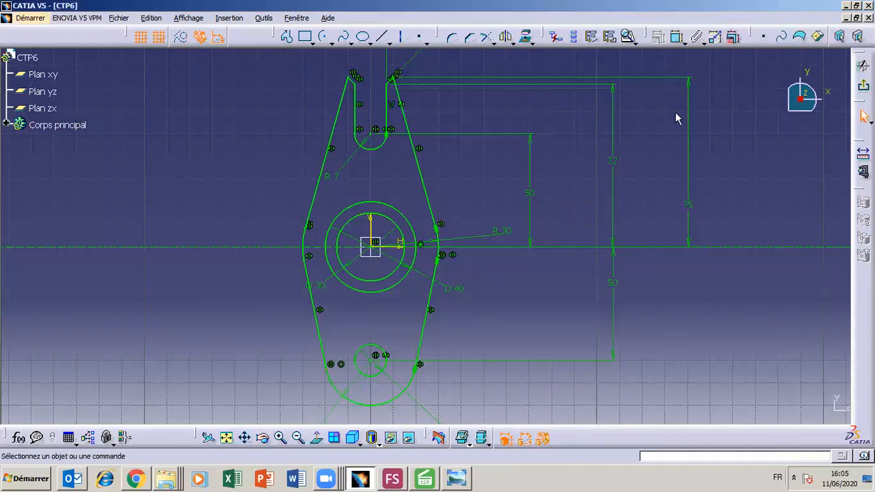
click(628, 37)
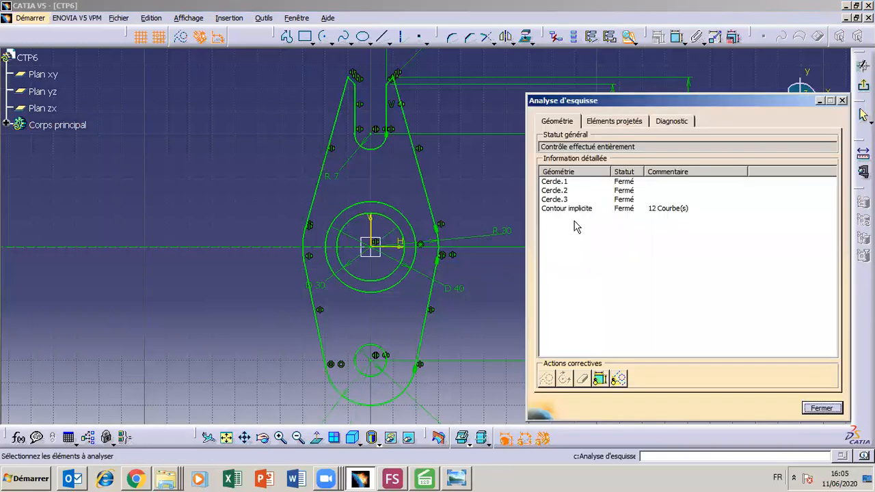
click(816, 407)
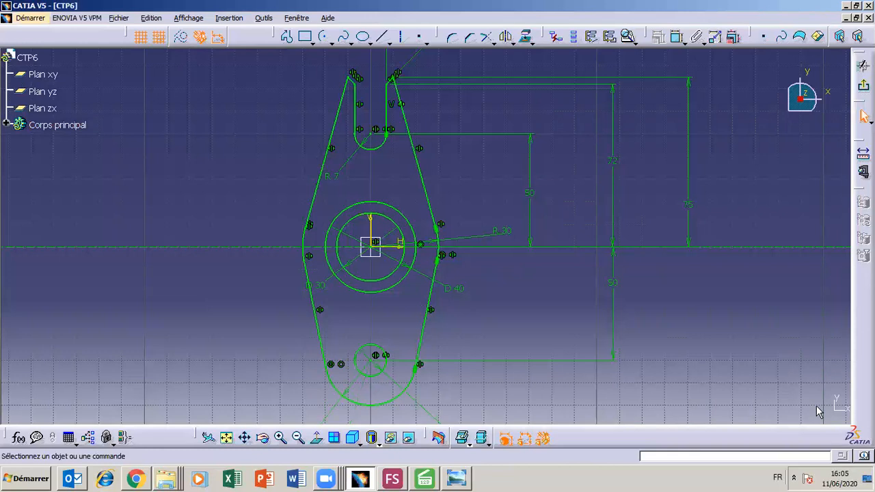